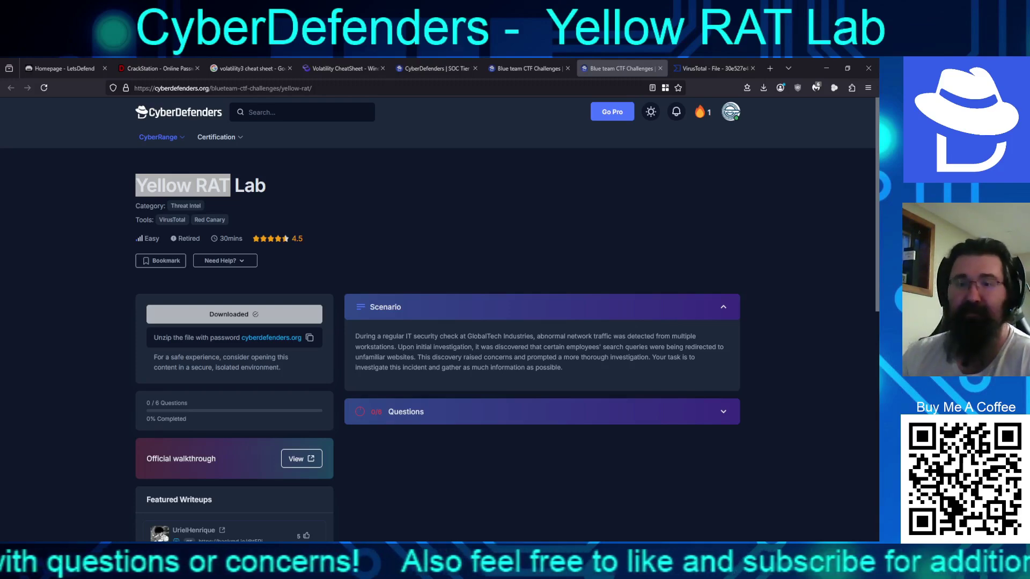
Expand the Yellow RAT Lab questions and check the malware hash in the open text file
left_click(717, 412)
scroll(488, 411, "down", 4)
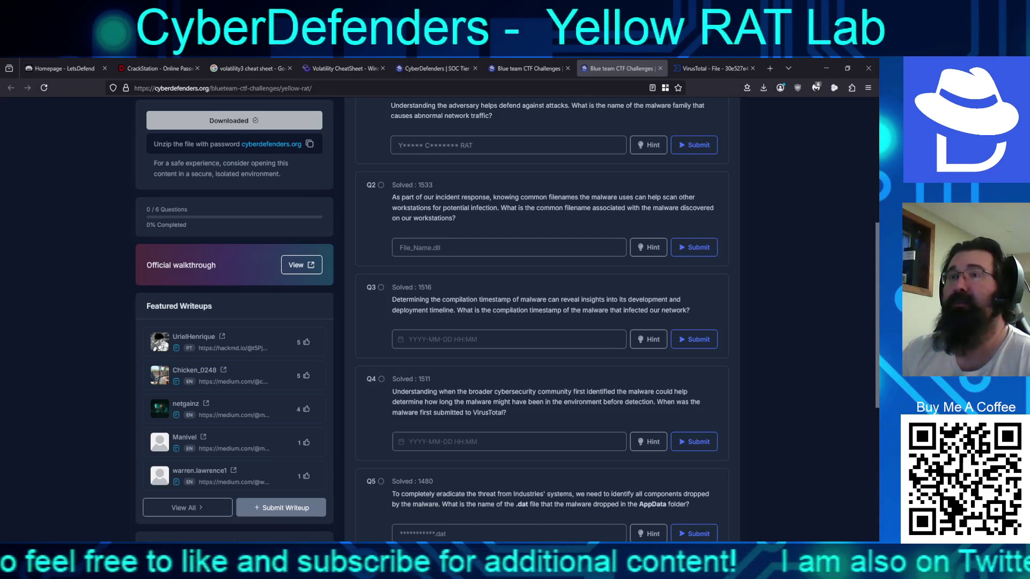
key("alt+Tab")
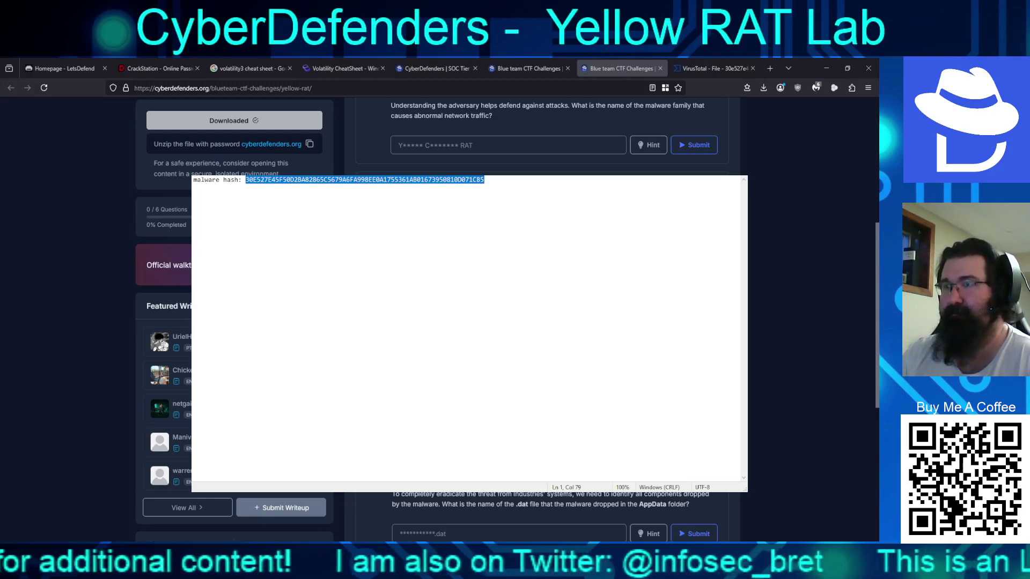
key("alt+Tab")
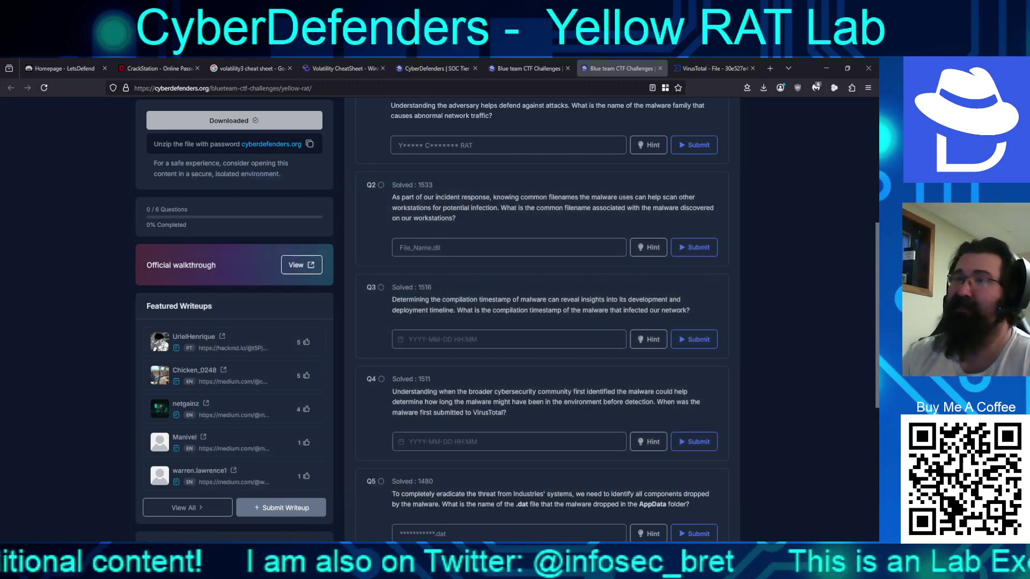
Read through the six lab questions, from the malware family name to the C2 server
scroll(541, 322, "up", 3)
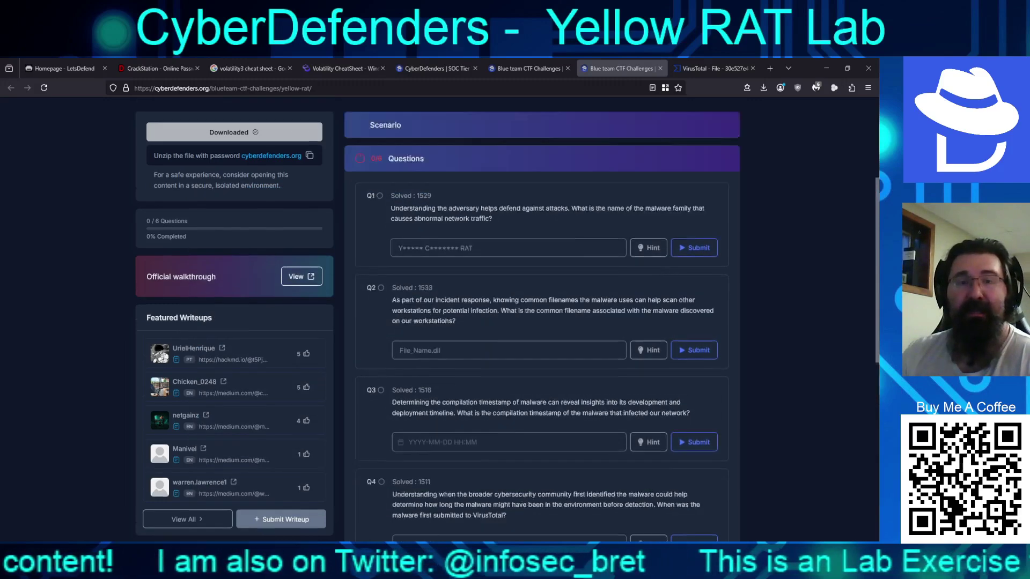
scroll(542, 322, "down", 1)
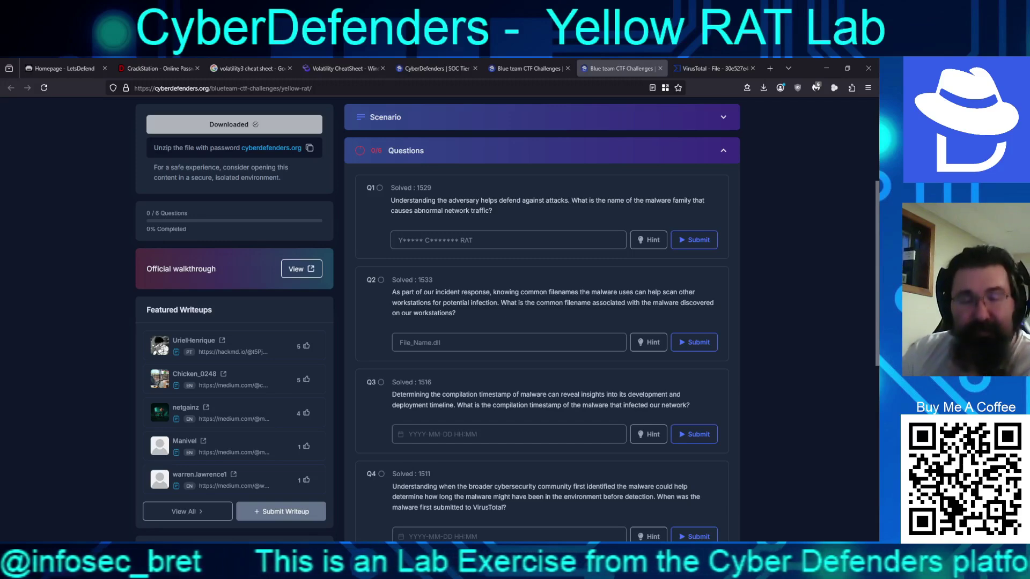
scroll(508, 306, "up", 3)
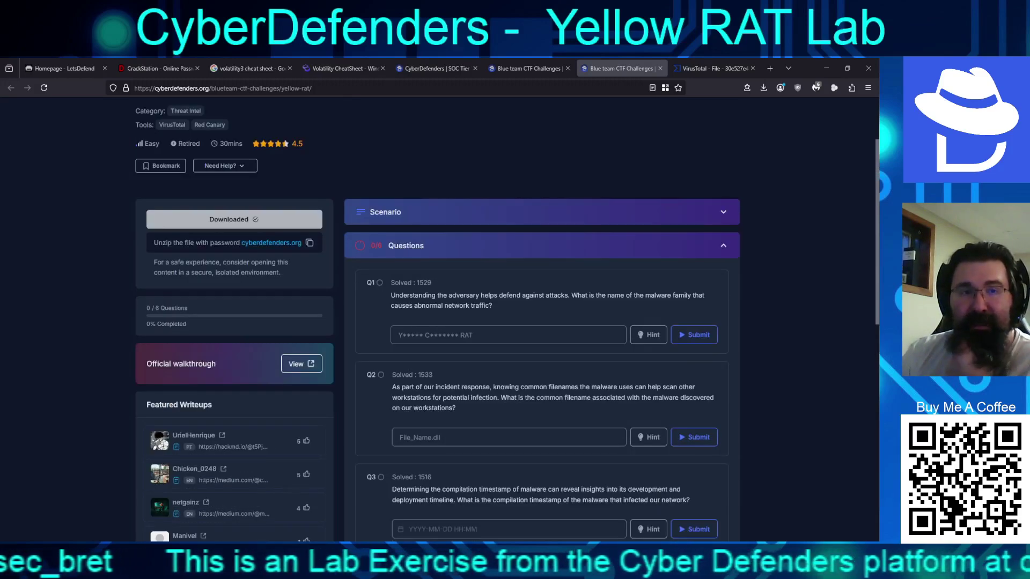
scroll(508, 305, "up", 3)
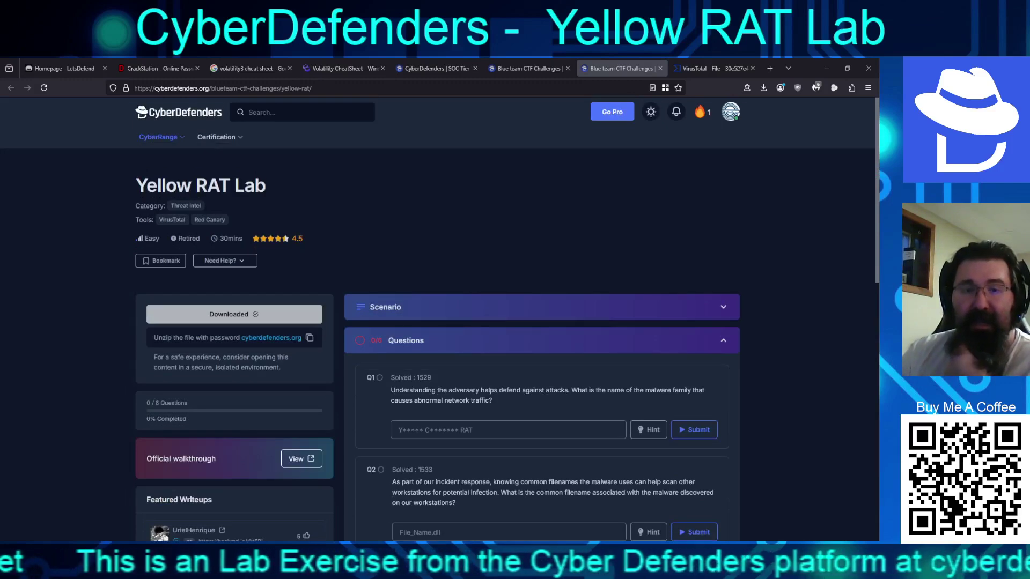
scroll(508, 306, "down", 5)
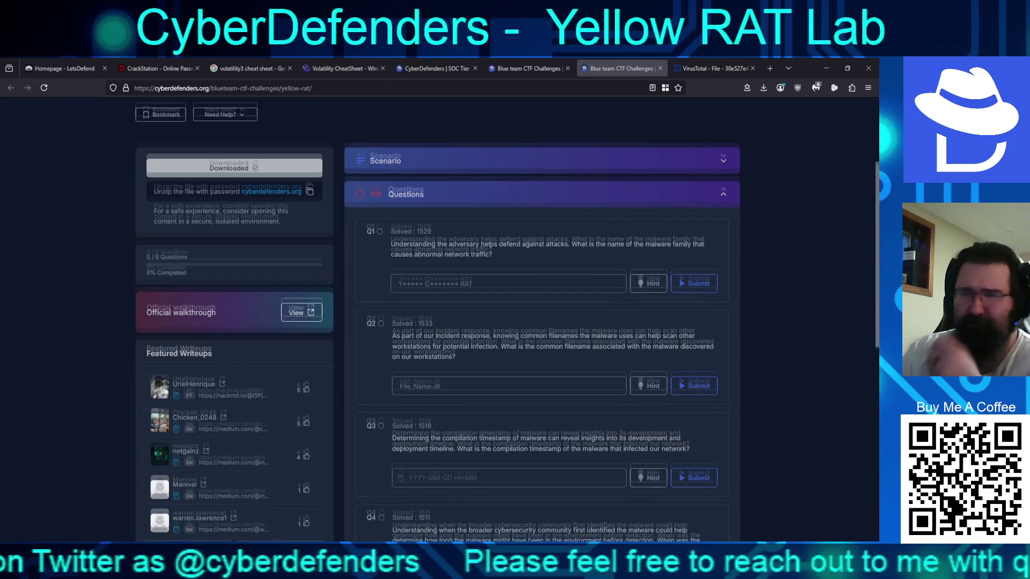
scroll(507, 322, "down", 1)
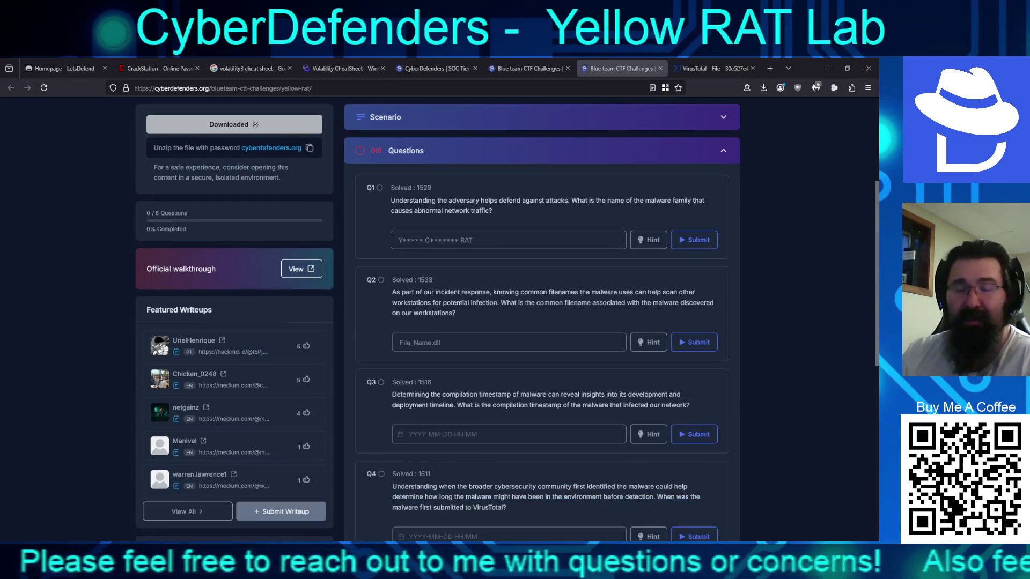
scroll(542, 322, "down", 2)
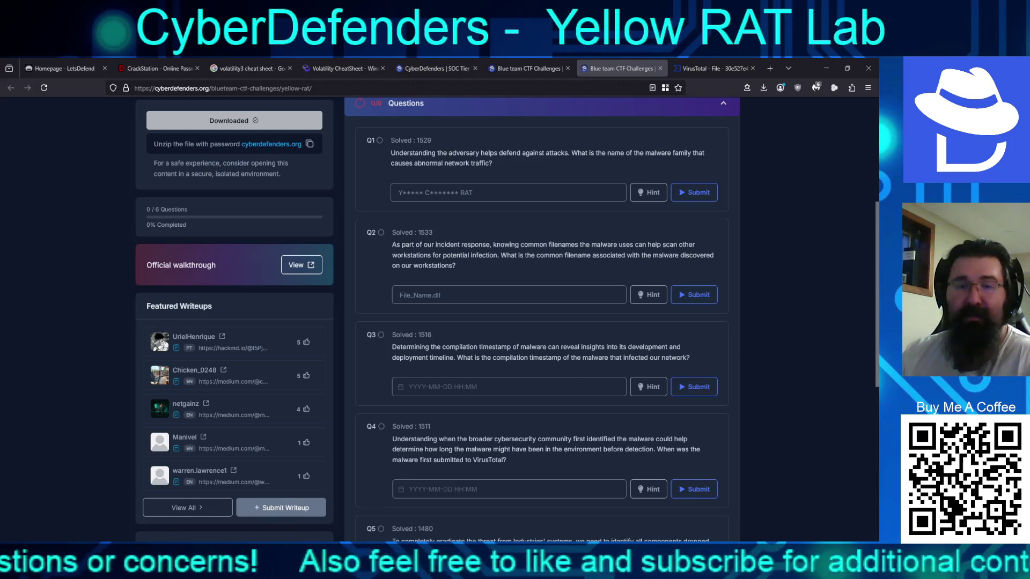
scroll(537, 322, "down", 3)
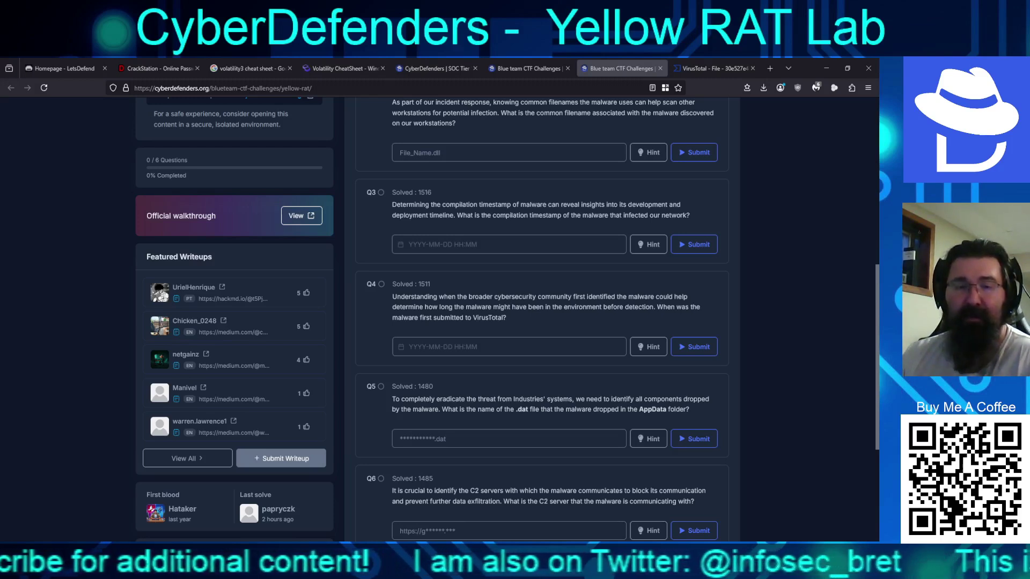
scroll(515, 322, "down", 2)
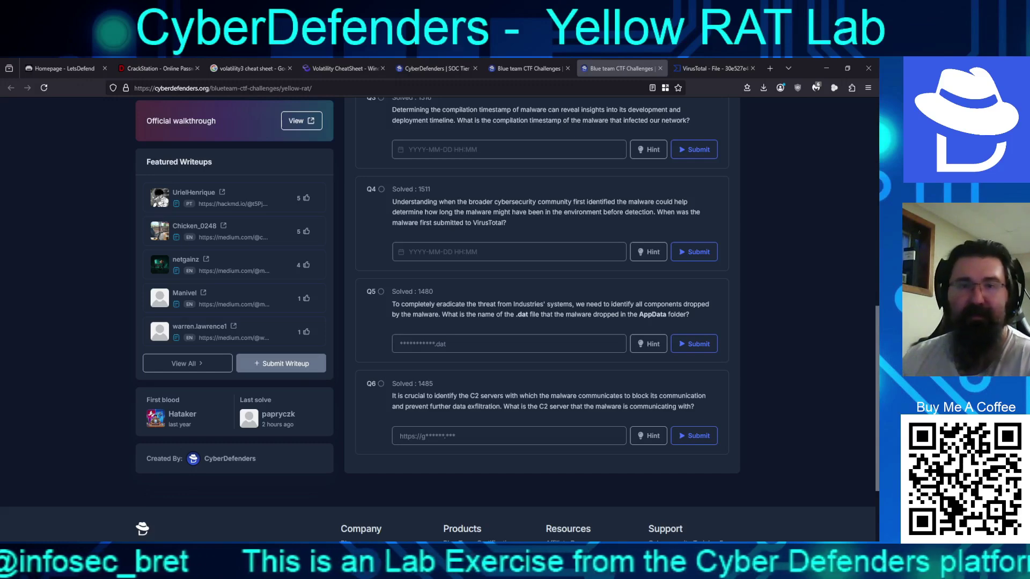
scroll(542, 322, "up", 5)
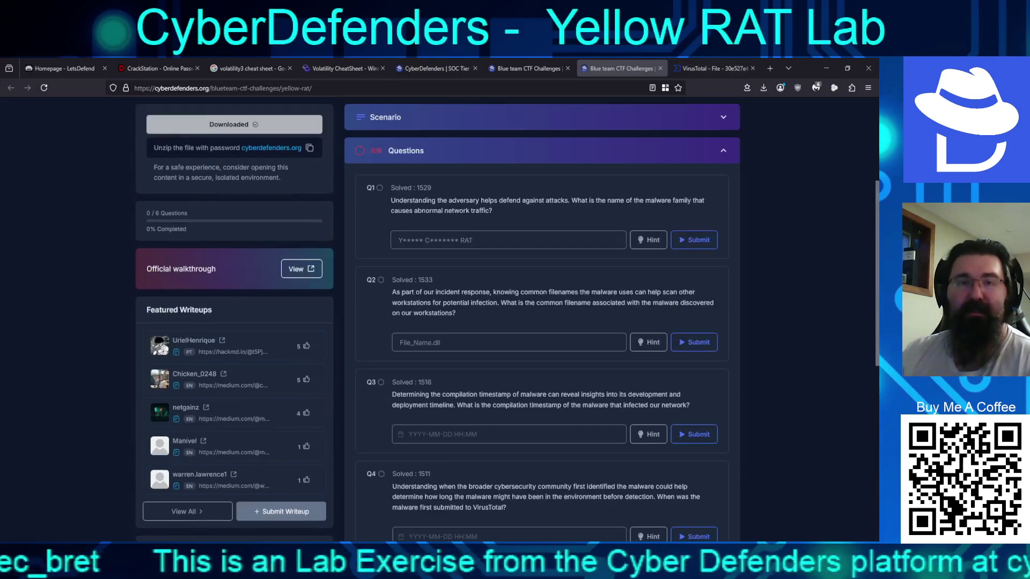
Switch to the VirusTotal report and examine its vendor detections, file details and community entries for the malware family name
left_click(712, 68)
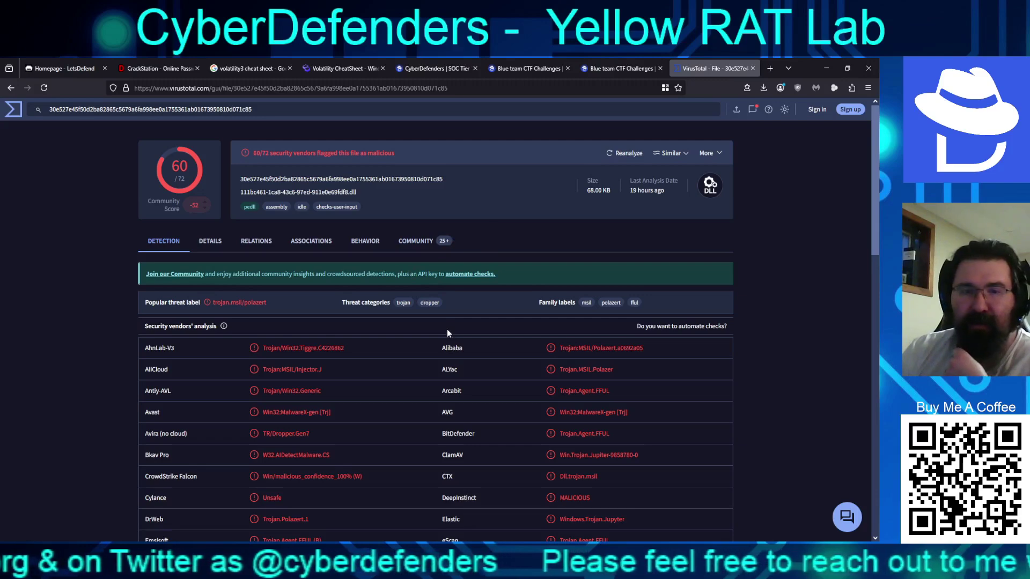
scroll(447, 332, "down", 10)
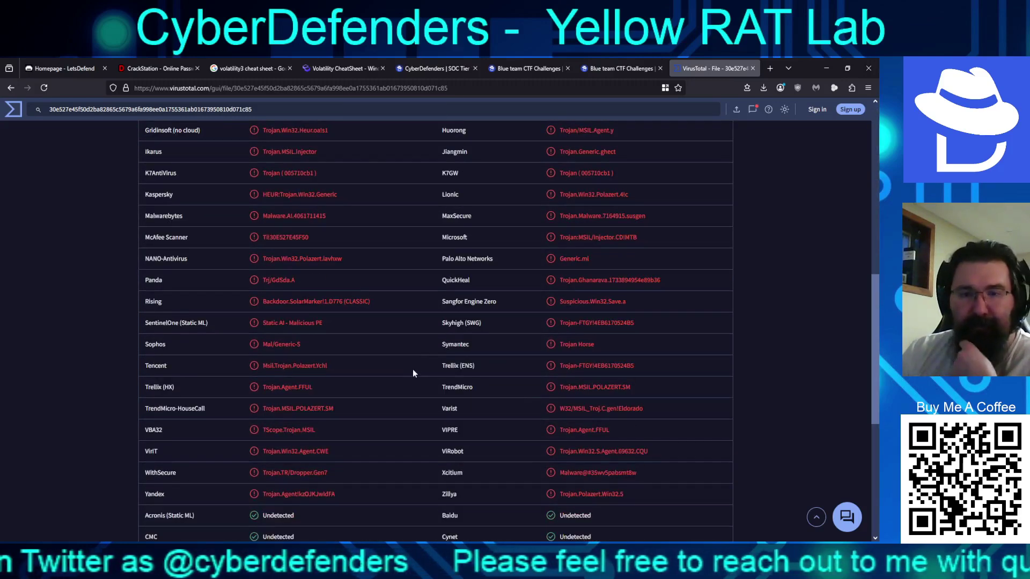
scroll(410, 369, "up", 7)
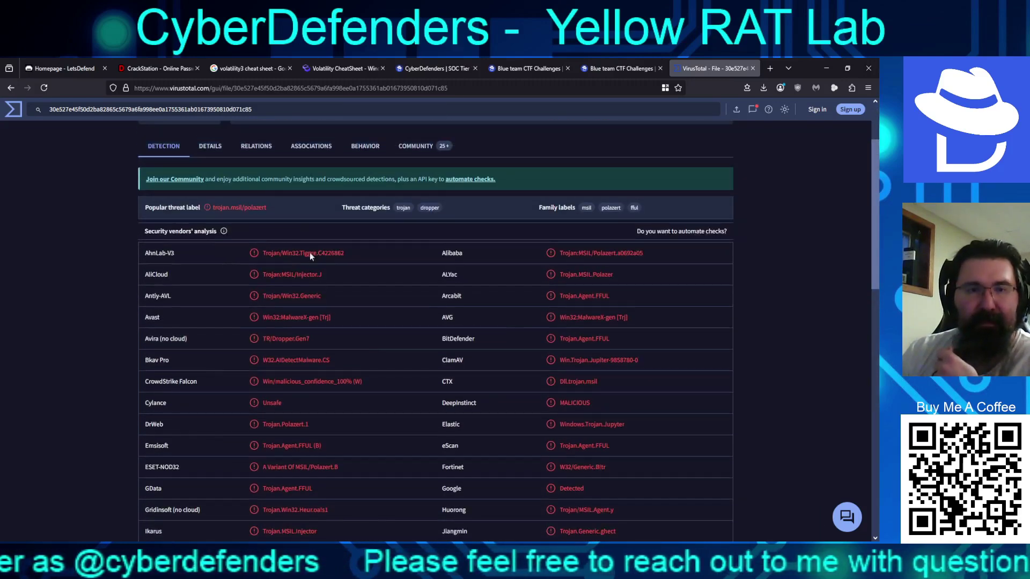
left_click(210, 146)
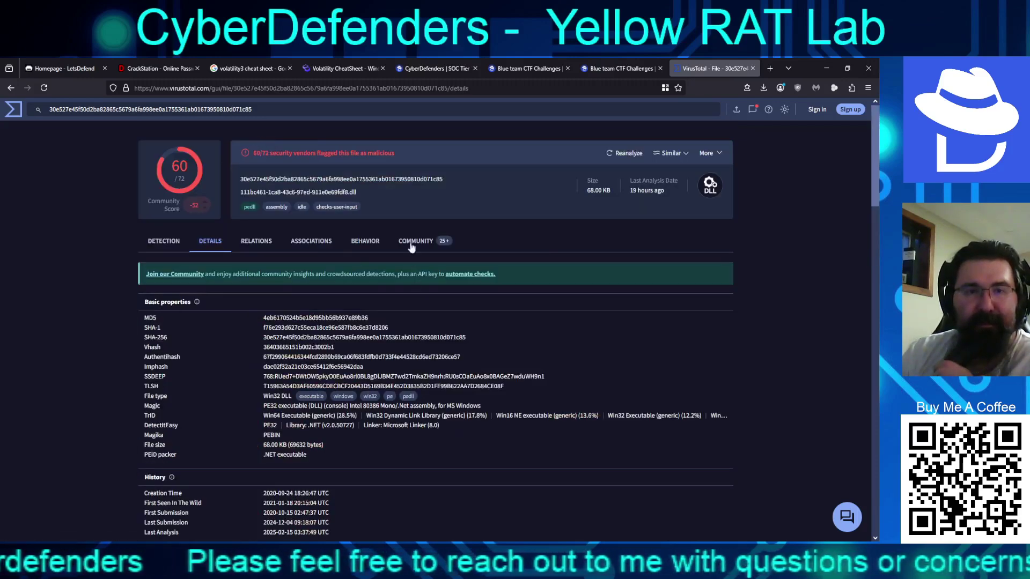
left_click(420, 241)
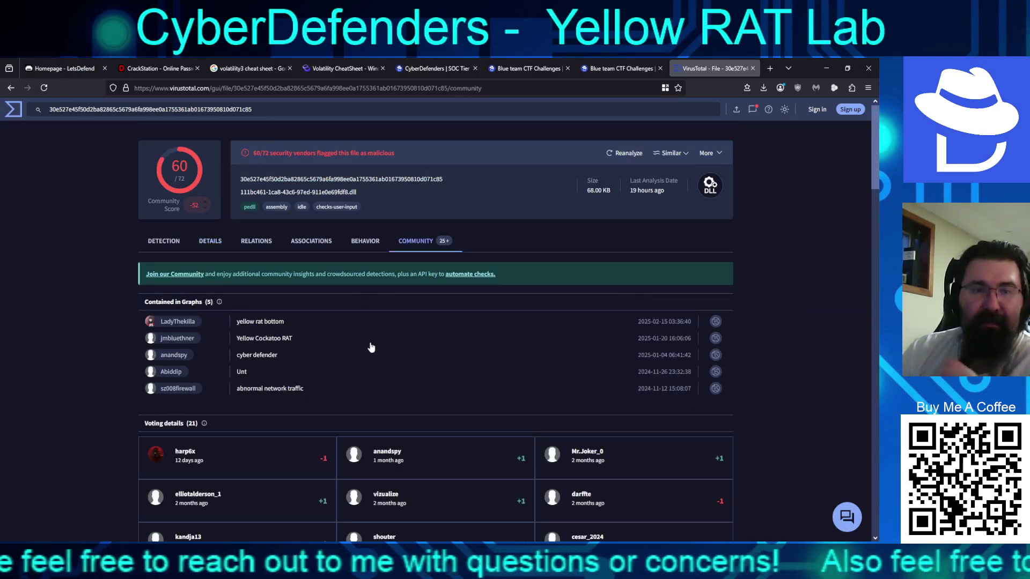
Open the community graph entry named Yellow Cockatoo RAT and copy its title
left_click_drag(294, 340, 232, 345)
left_click(261, 339)
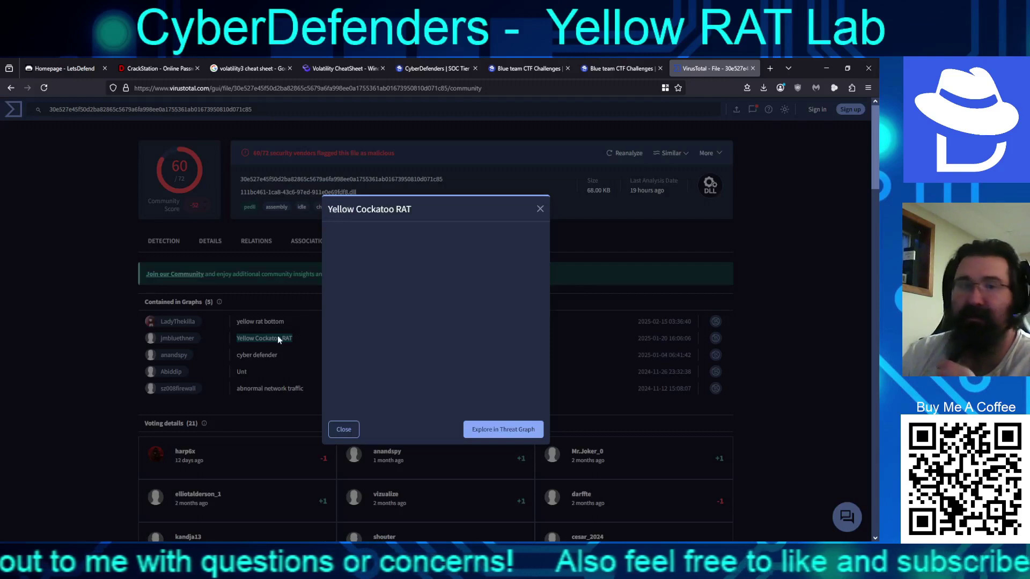
double_click(365, 214)
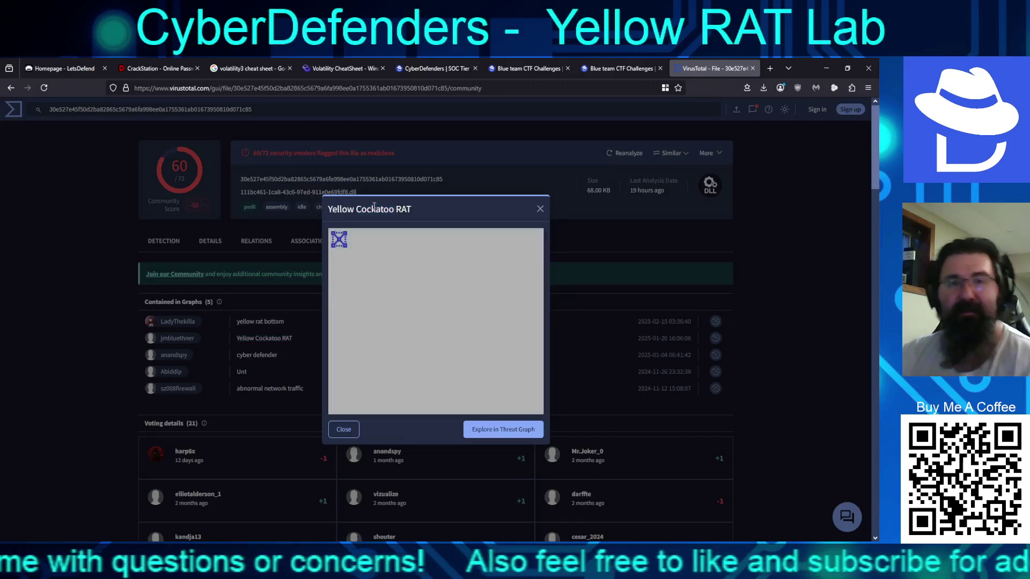
triple_click(380, 212)
key("ctrl+c")
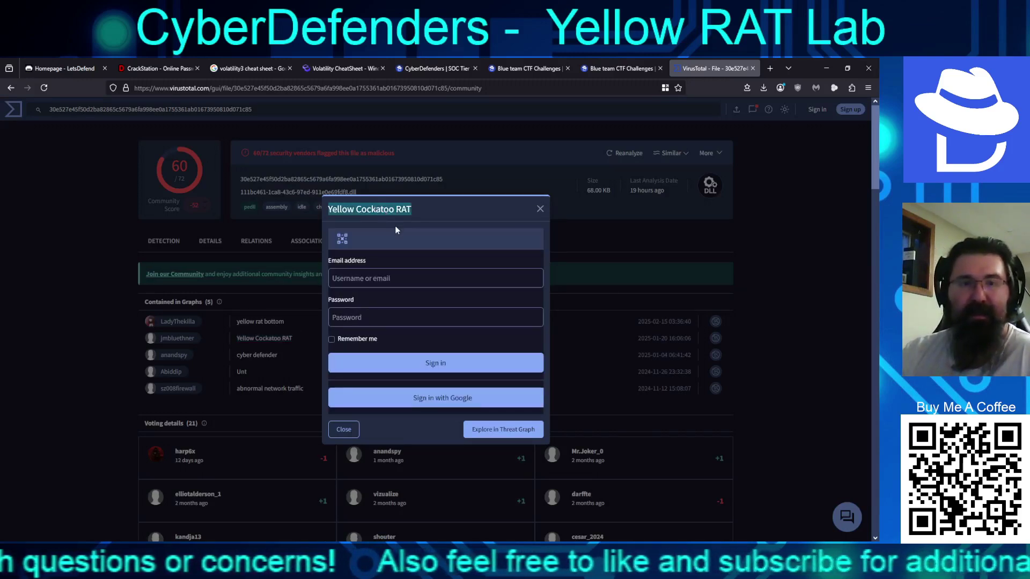
Close the graph preview, return to the CyberDefenders lab and submit Yellow Cockatoo RAT as the Q1 answer
left_click(539, 209)
left_click(615, 63)
left_click(440, 240)
key("ctrl+v")
left_click(707, 241)
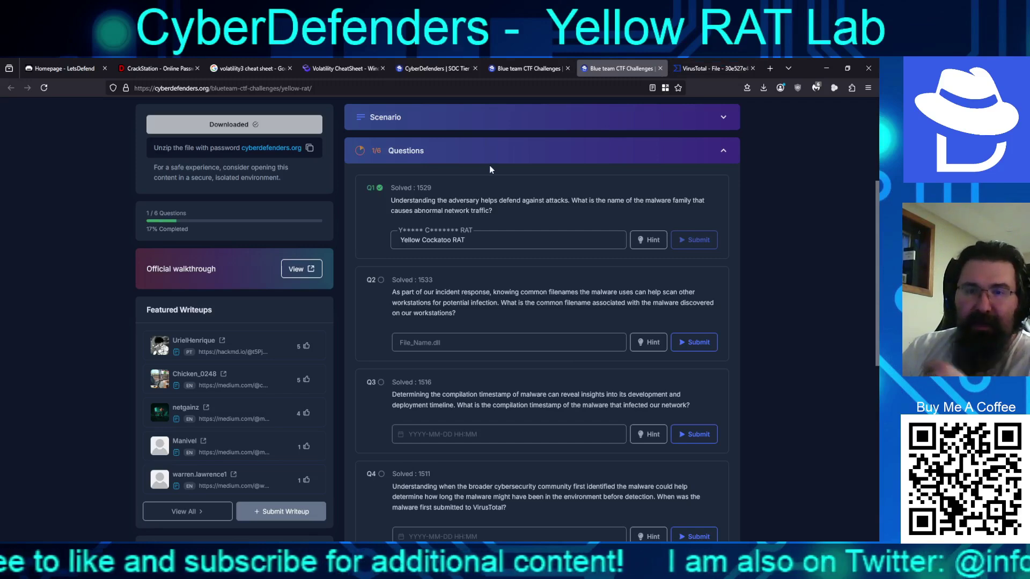
Review the file names in VirusTotal's file details against Q2 and copy 111bc461-1ca8-43c6-97ed-911e0e69fdf8.dll
left_click(697, 68)
left_click(165, 242)
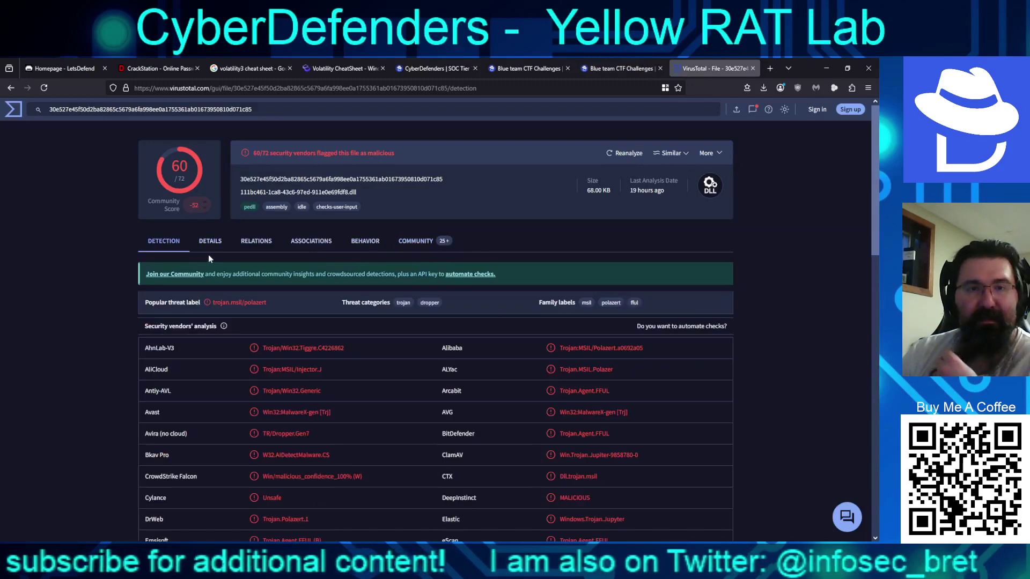
left_click(217, 248)
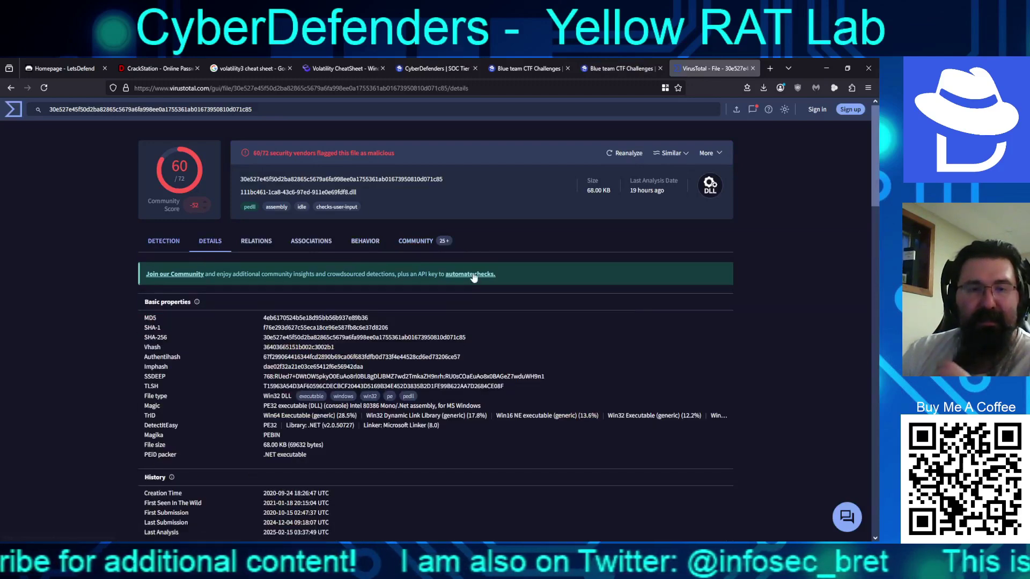
scroll(453, 263, "down", 3)
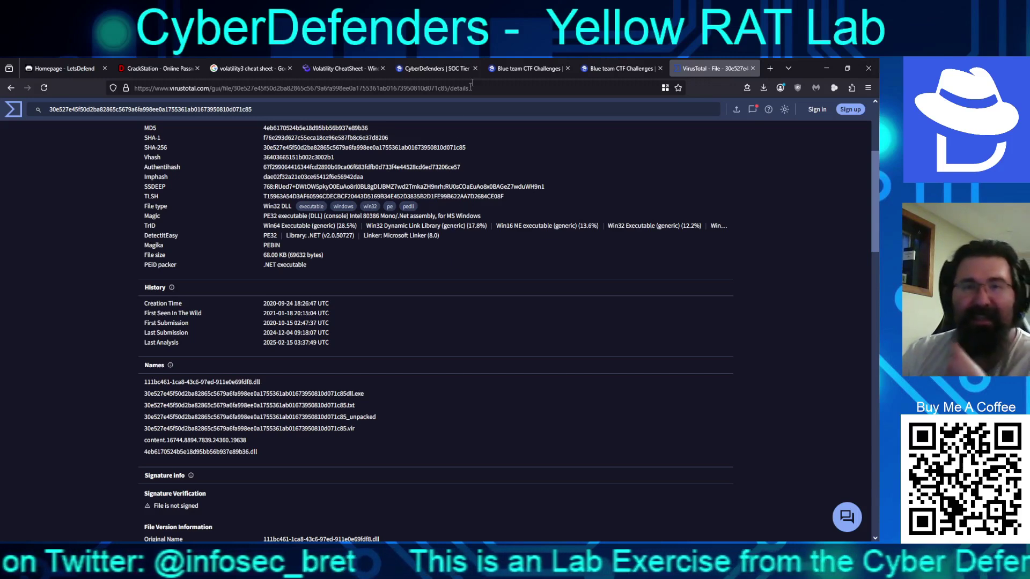
left_click(600, 69)
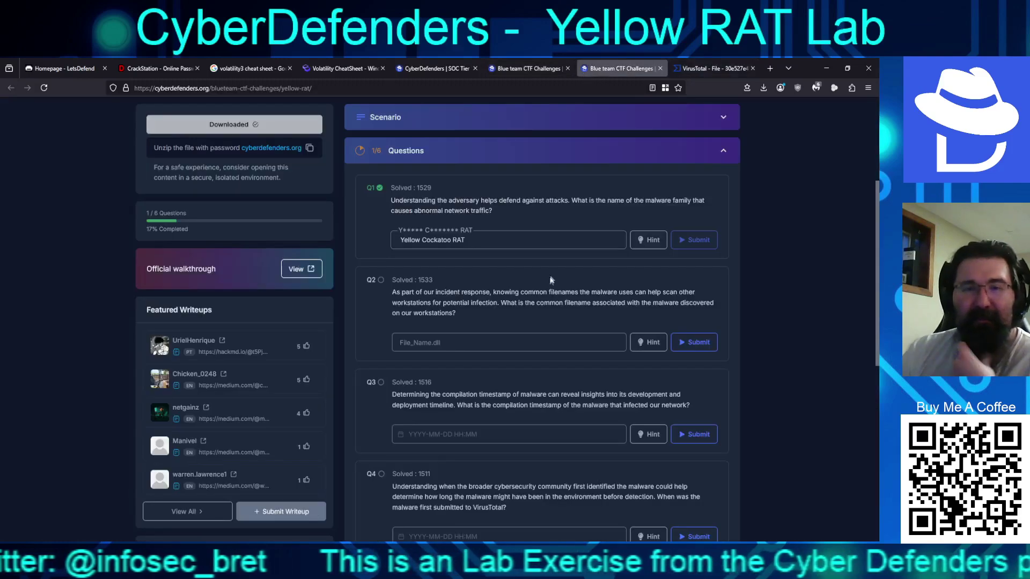
left_click(684, 65)
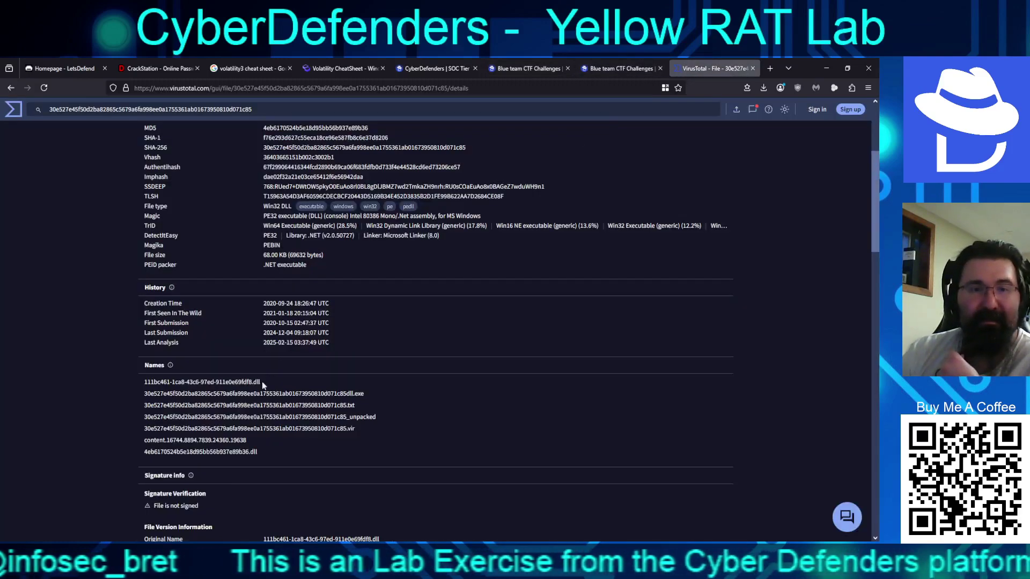
scroll(330, 329, "up", 4)
left_click_drag(361, 193, 238, 195)
key("ctrl+c")
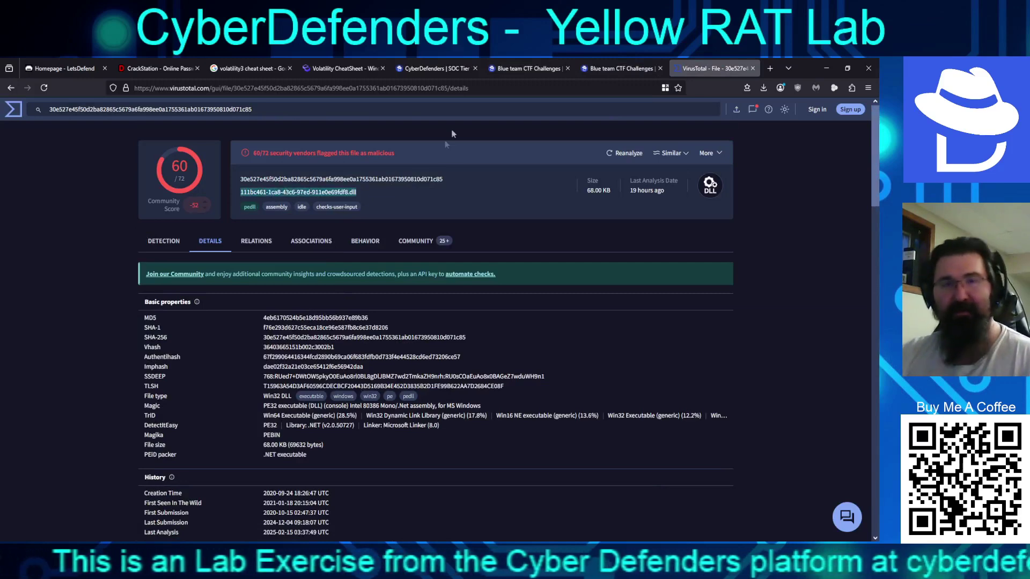
Submit 111bc461-1ca8-43c6-97ed-911e0e69fdf8.dll as the Q2 answer in the CyberDefenders lab
left_click(621, 68)
left_click(622, 346)
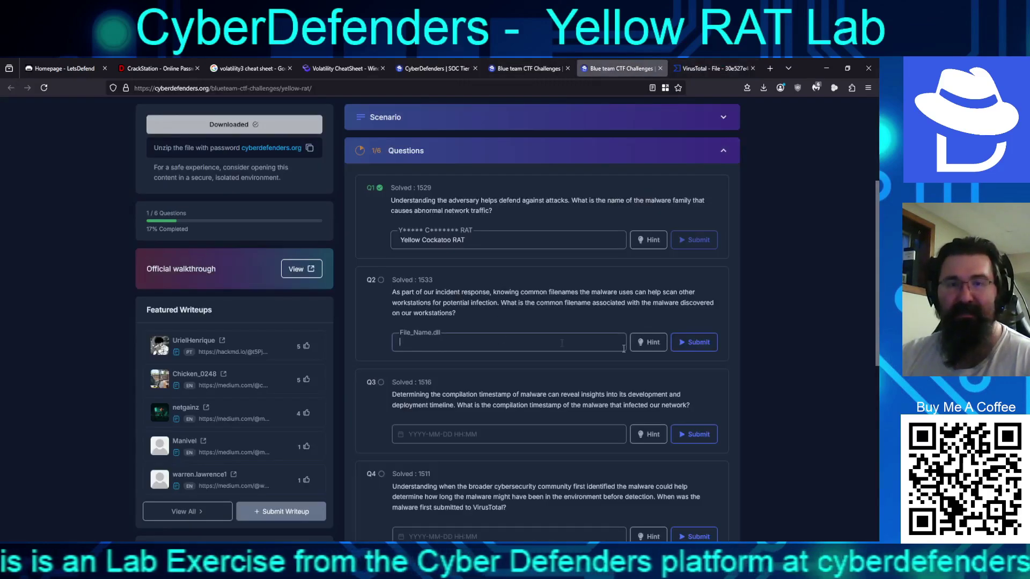
key("ctrl+v")
left_click(705, 341)
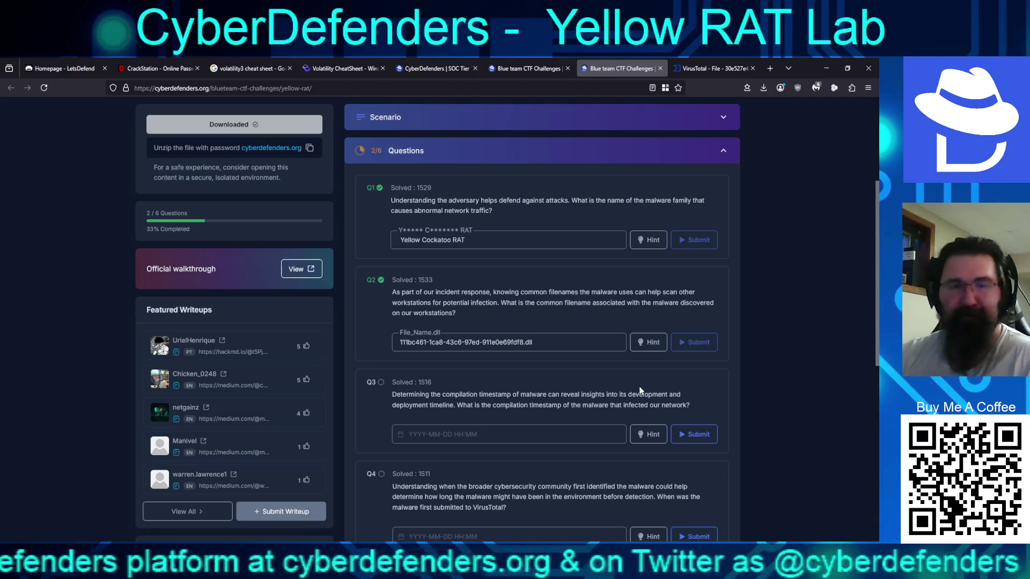
scroll(536, 354, "down", 3)
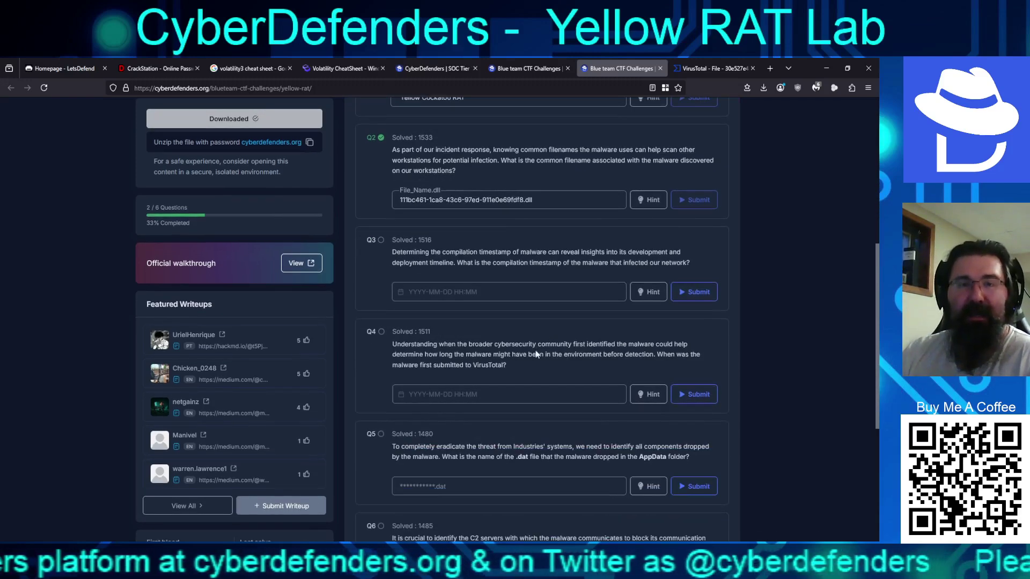
left_click(700, 69)
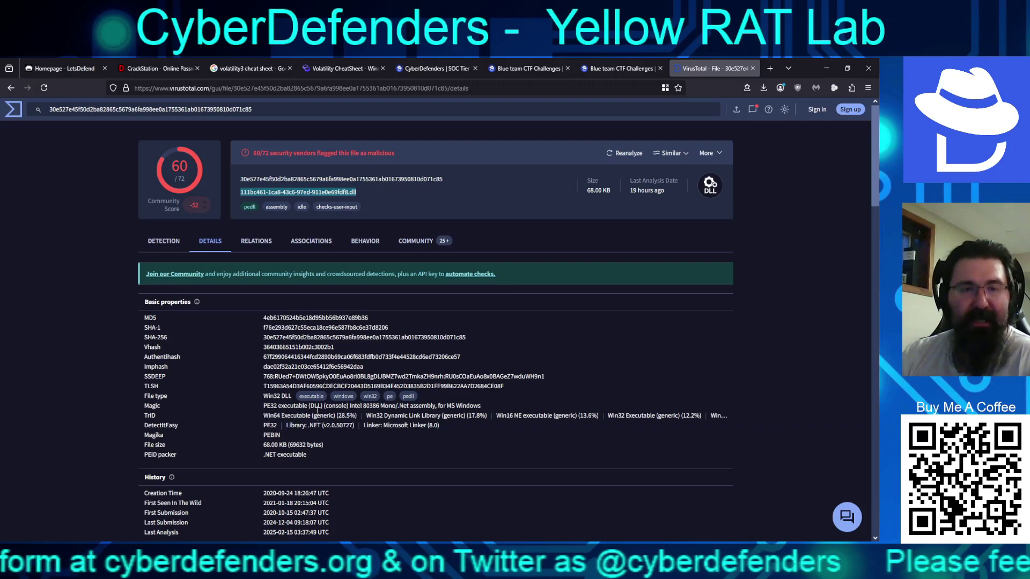
scroll(322, 412, "down", 2)
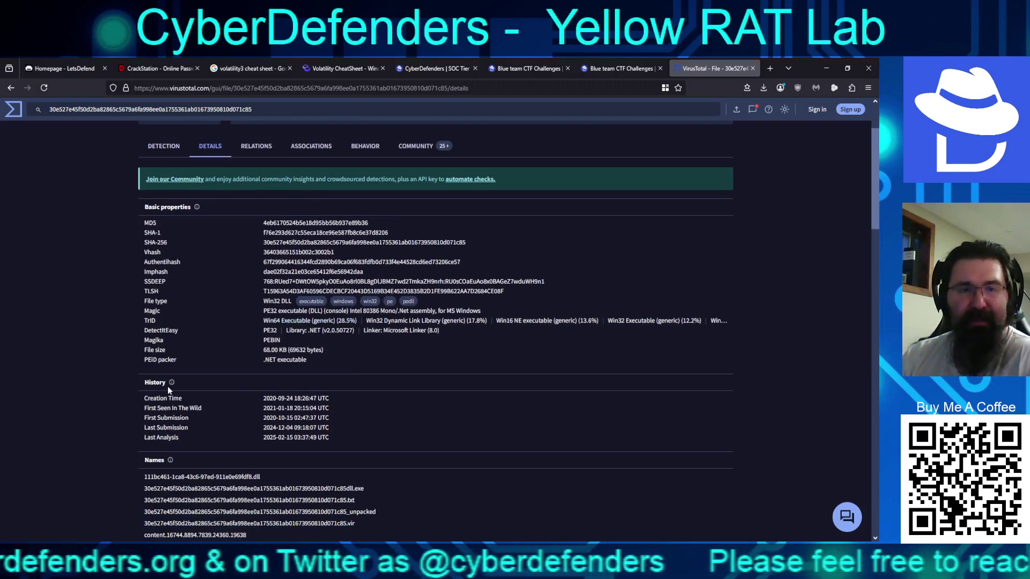
mouse_move(172, 383)
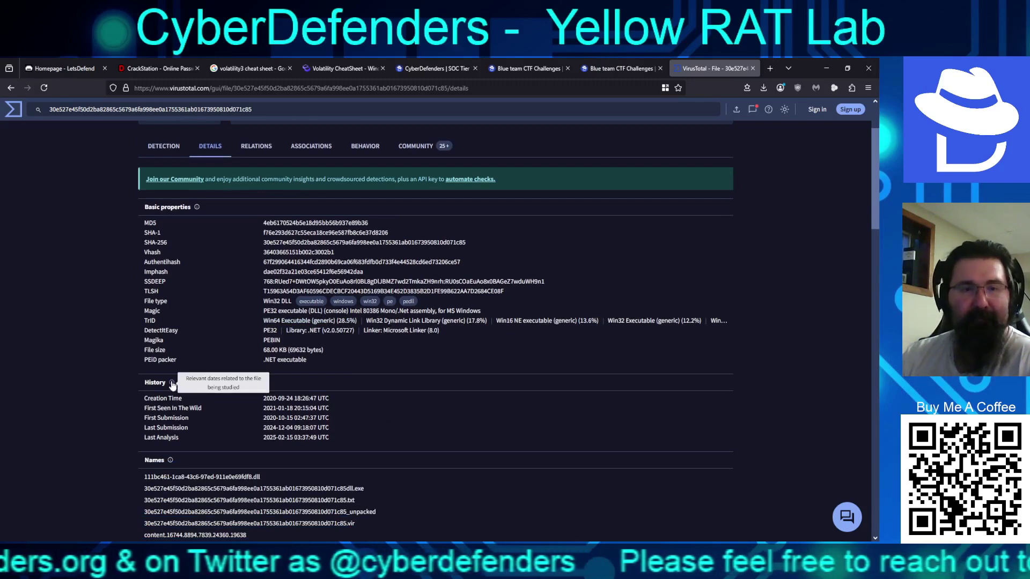
scroll(243, 390, "down", 6)
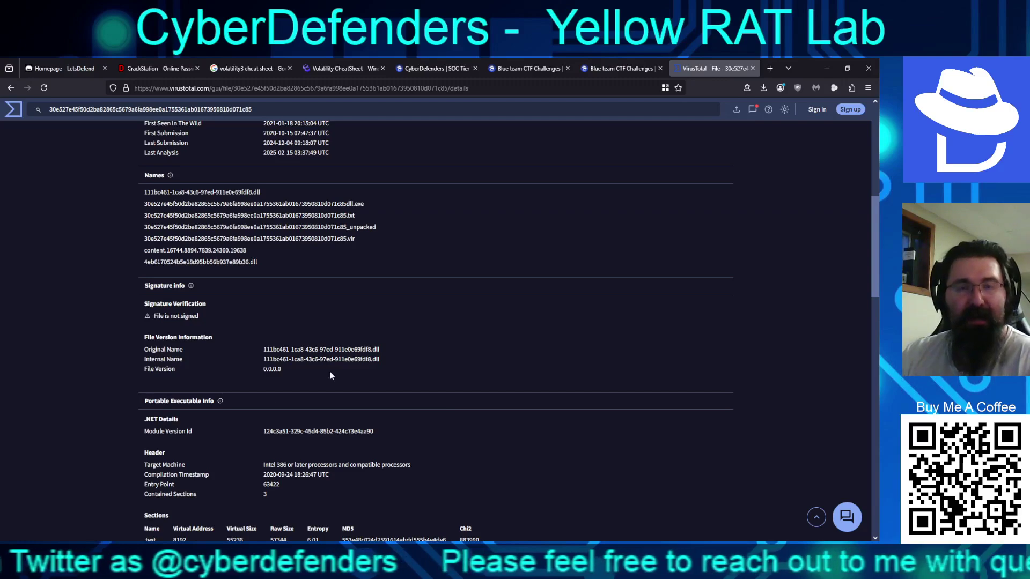
scroll(330, 372, "up", 8)
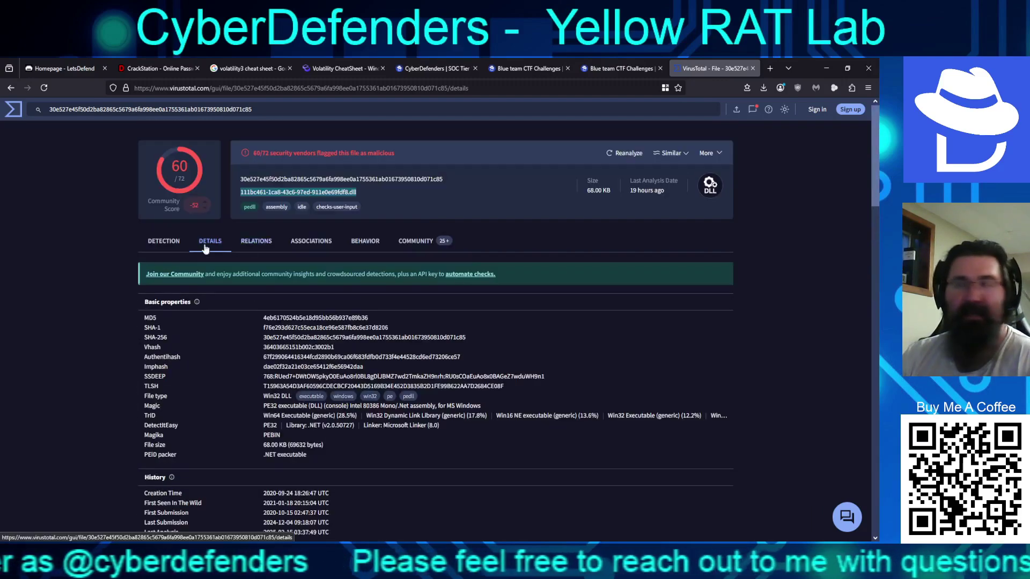
scroll(355, 311, "down", 15)
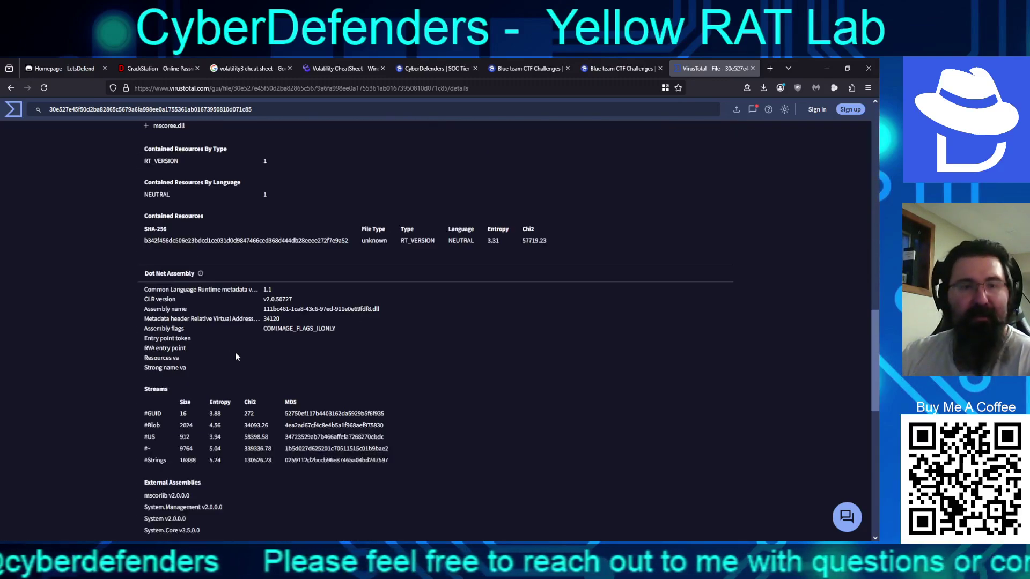
scroll(236, 357, "up", 2)
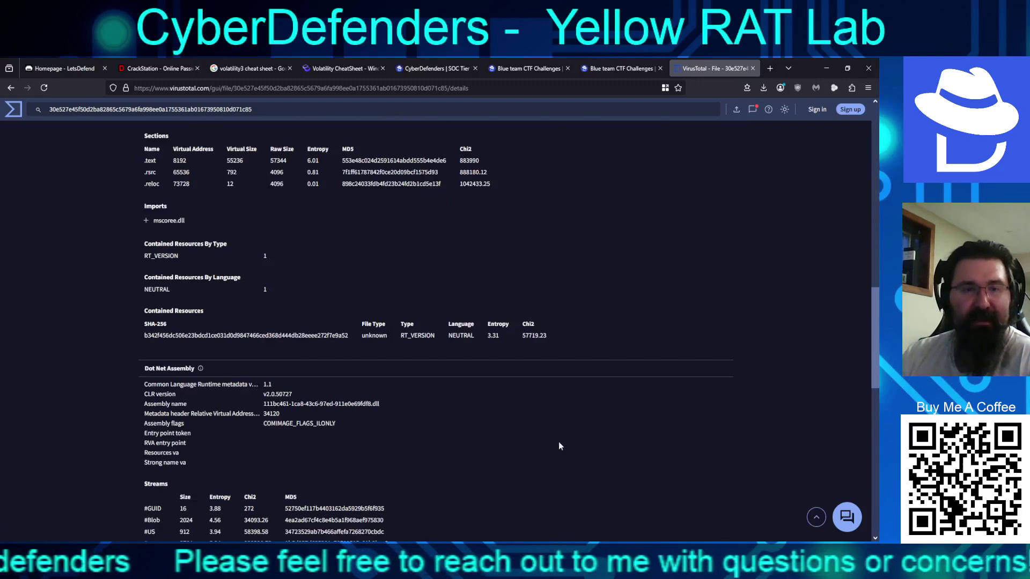
scroll(465, 418, "up", 4)
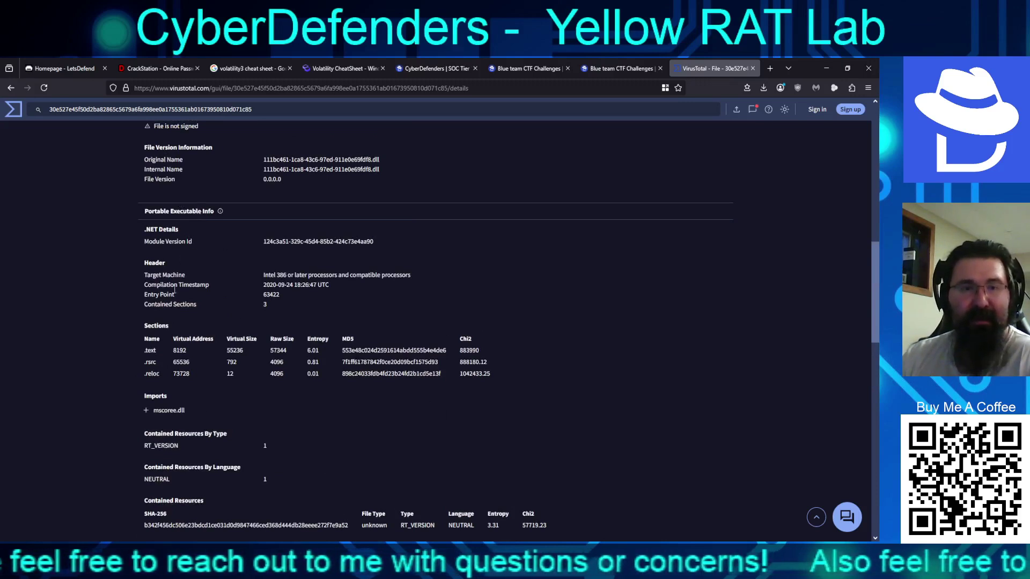
left_click_drag(144, 285, 218, 286)
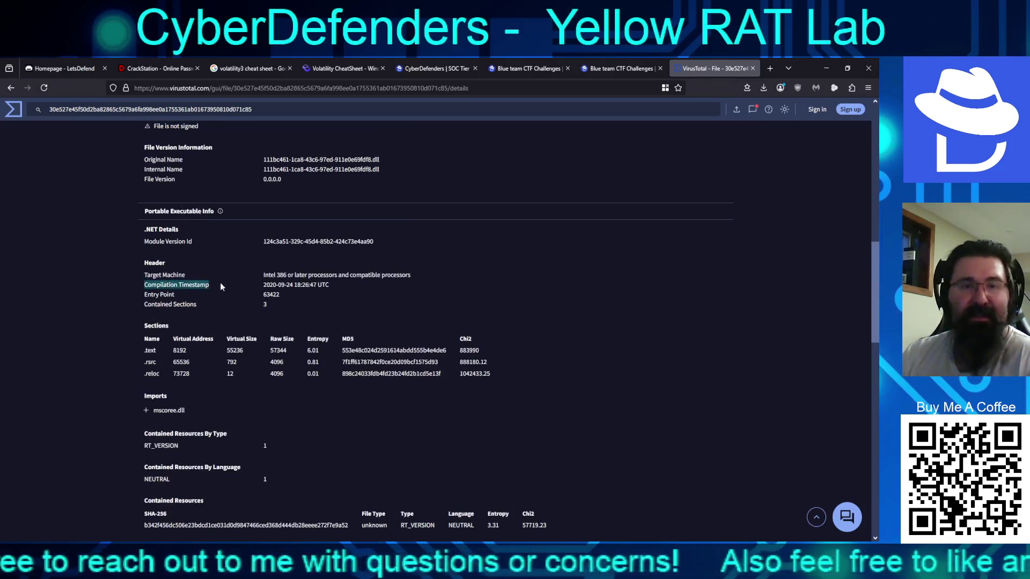
left_click_drag(329, 285, 262, 285)
key("ctrl+c")
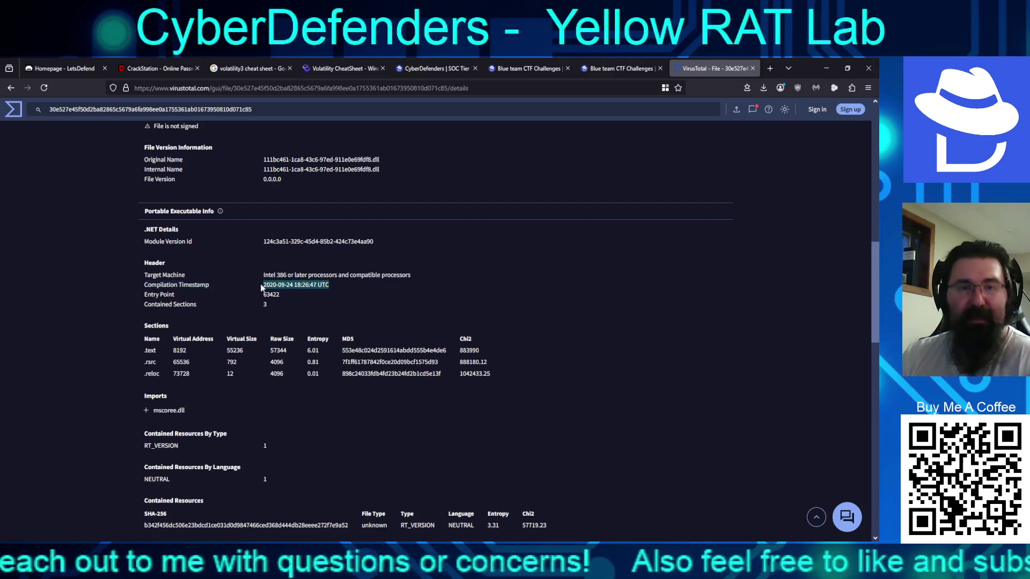
left_click(621, 68)
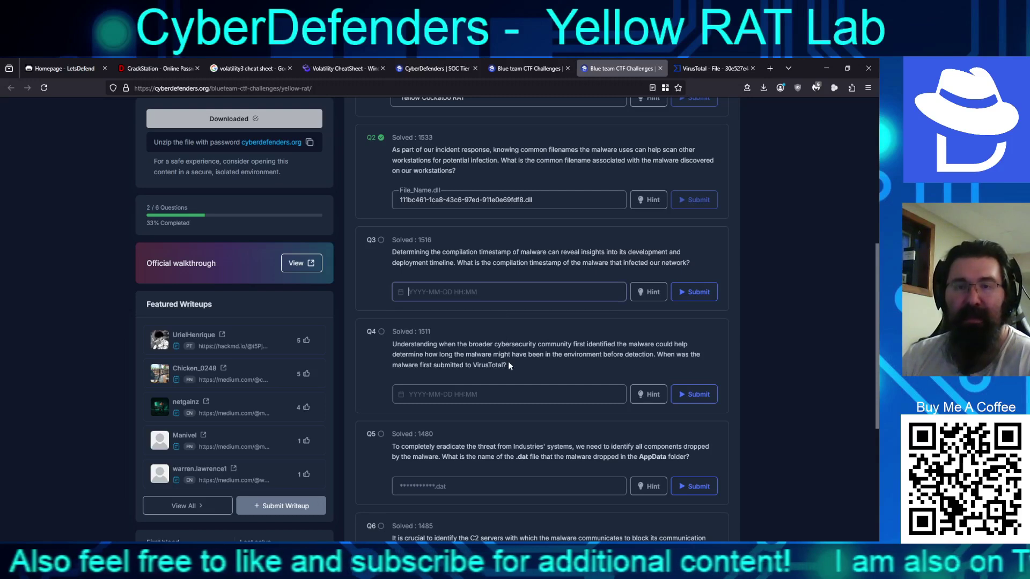
key("ctrl+v")
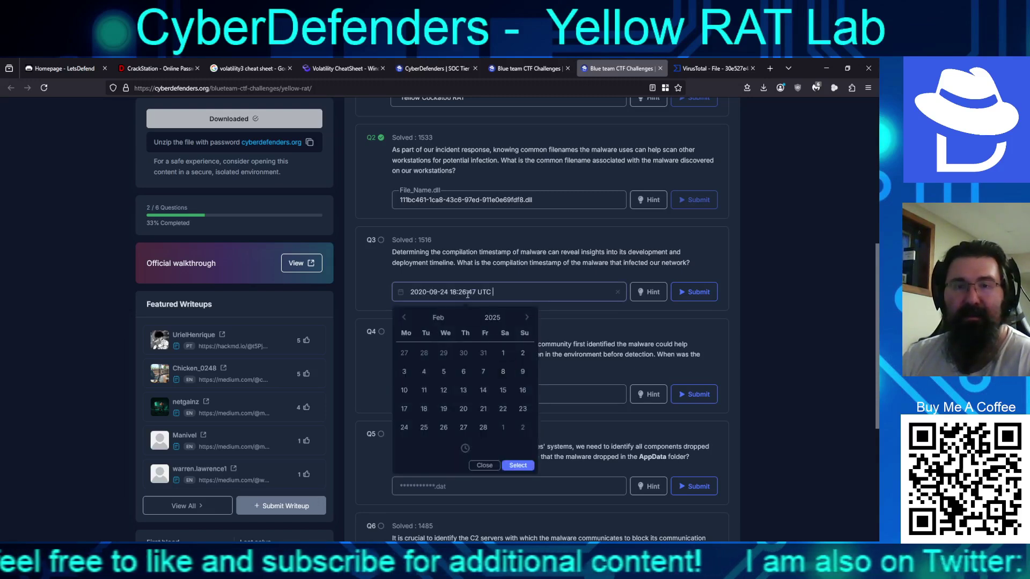
left_click_drag(467, 294, 548, 296)
key("BackSpace")
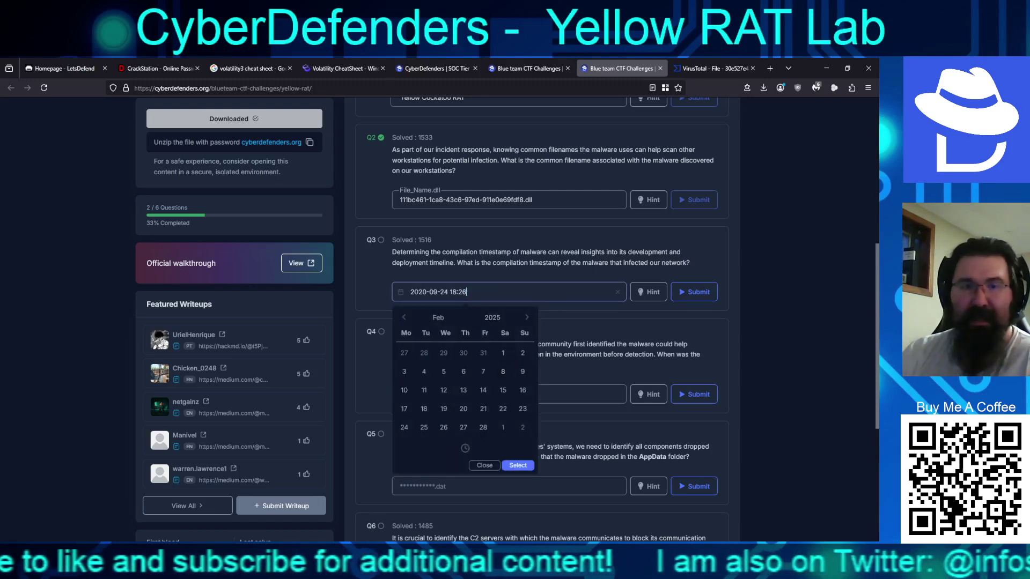
left_click(694, 292)
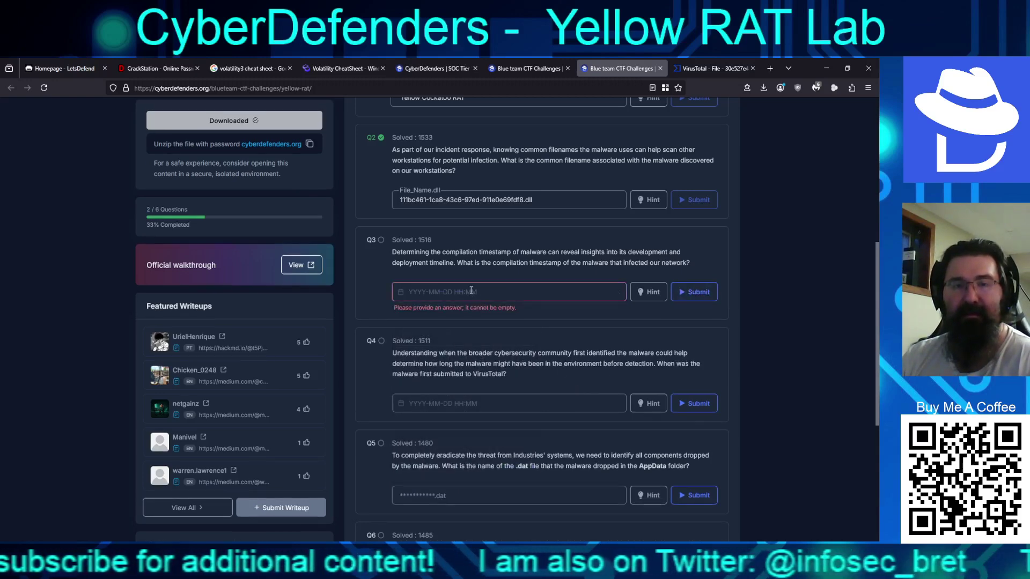
left_click(492, 290)
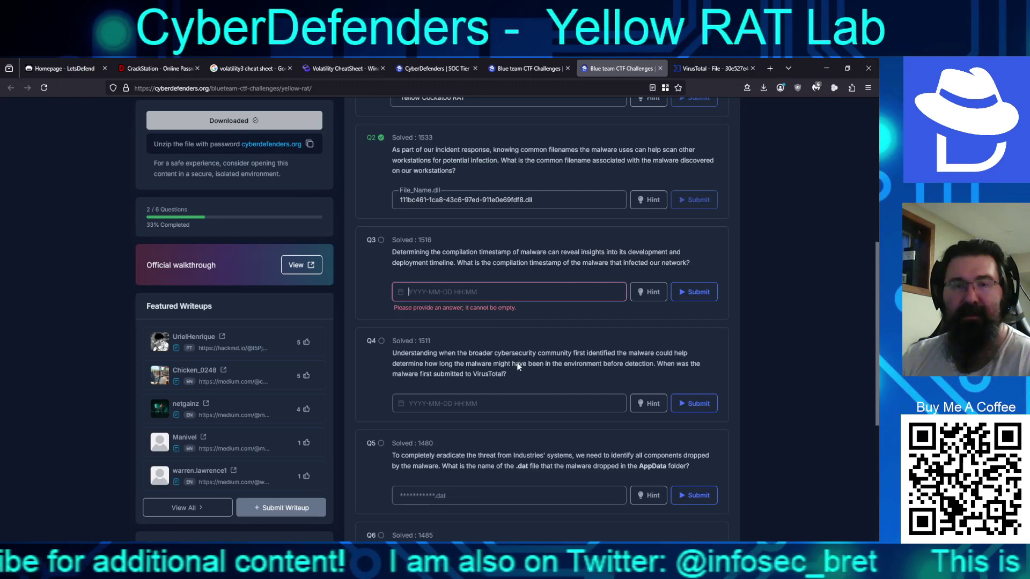
key("ctrl+v")
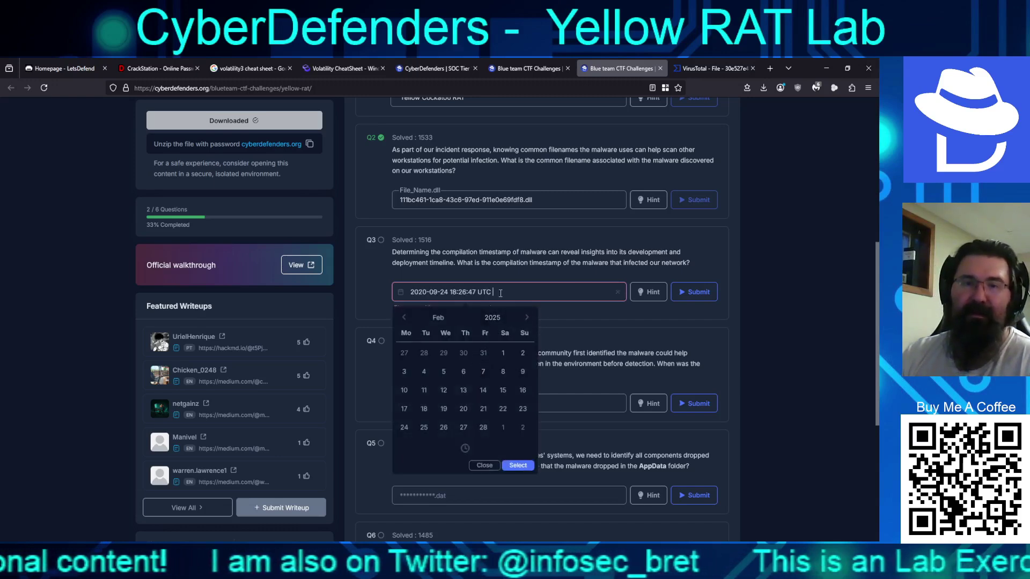
key("BackSpace")
key("BackSpace")
key("BackSpace")
key("BackSpace")
key("BackSpace")
key("BackSpace")
key("BackSpace")
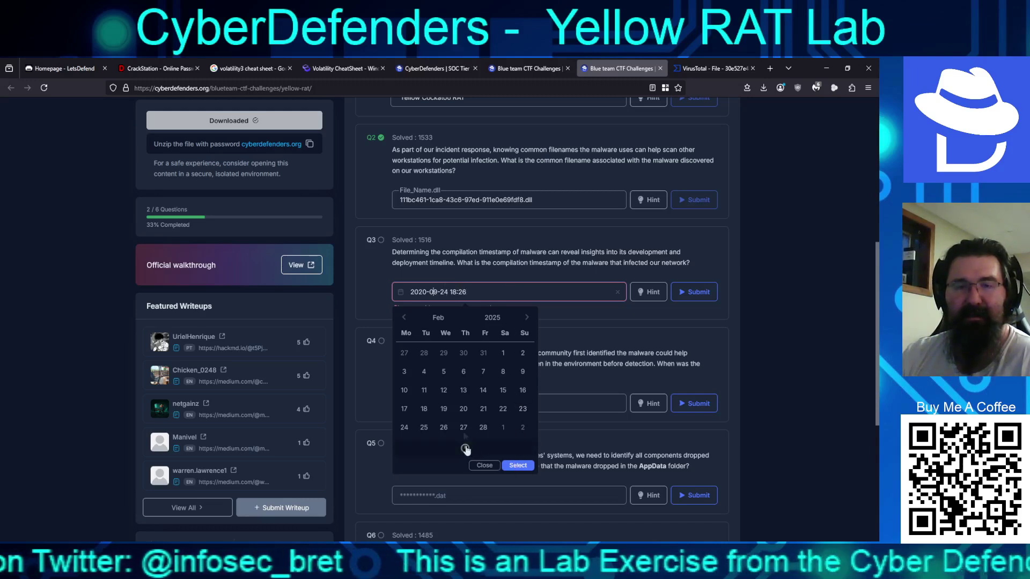
Choose 24 September 2020 in the date picker of the Q3 answer
left_click(490, 320)
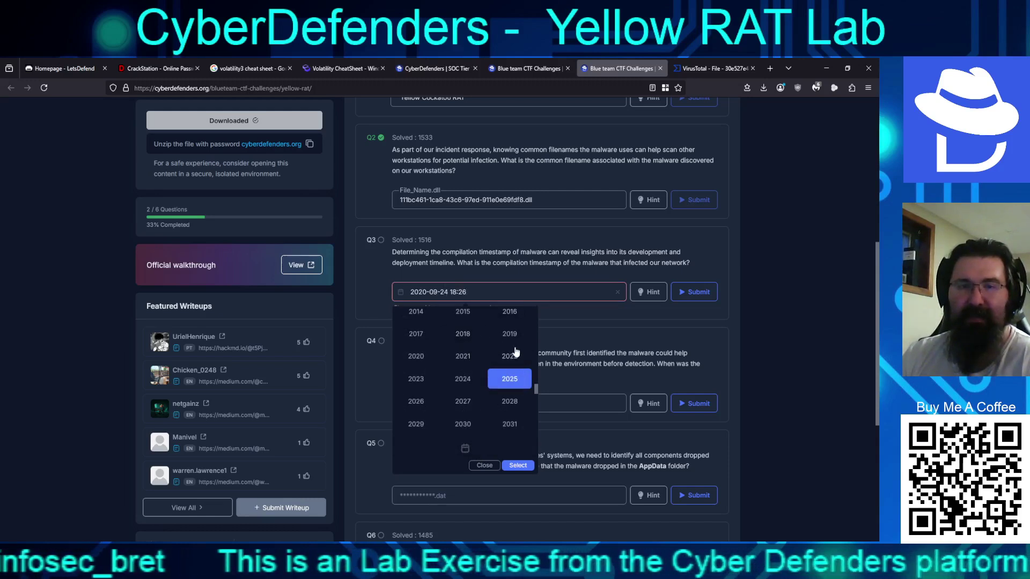
left_click(415, 357)
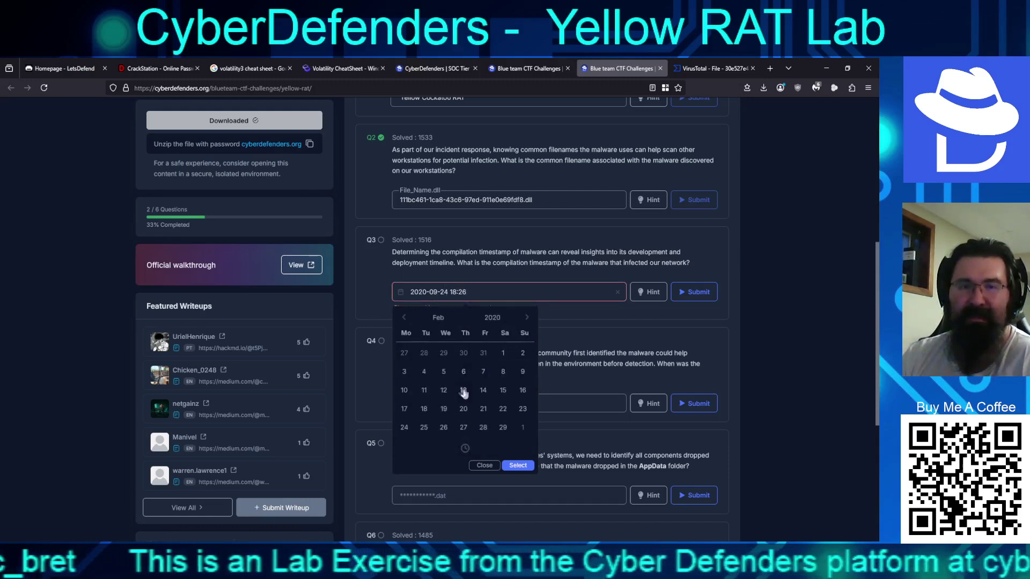
left_click(438, 318)
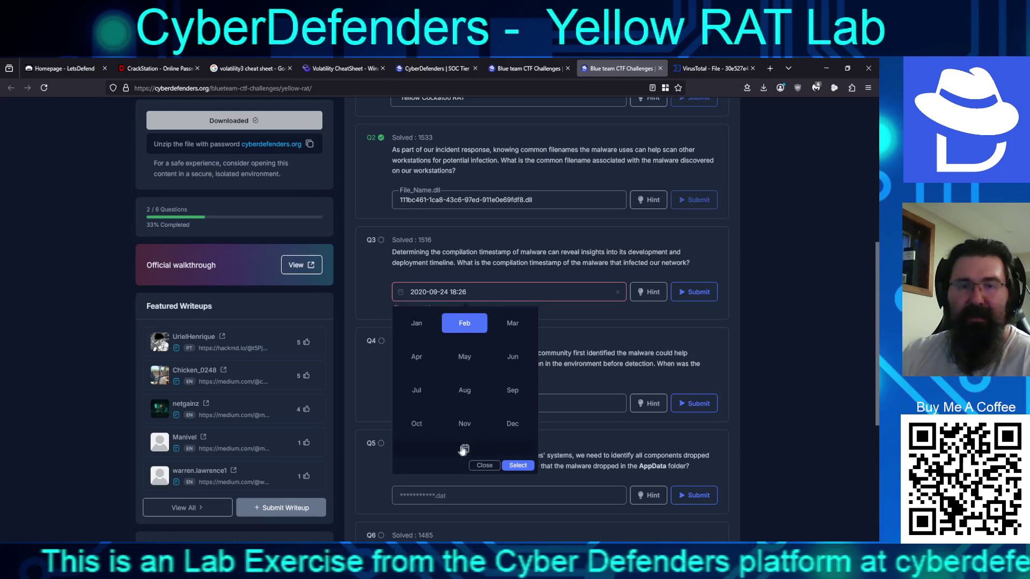
left_click(507, 392)
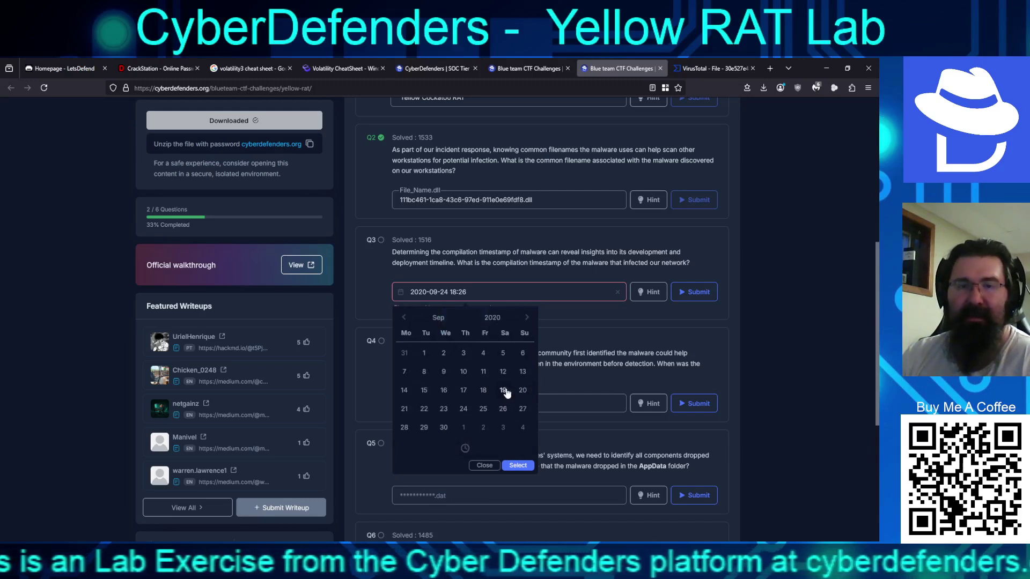
left_click(463, 409)
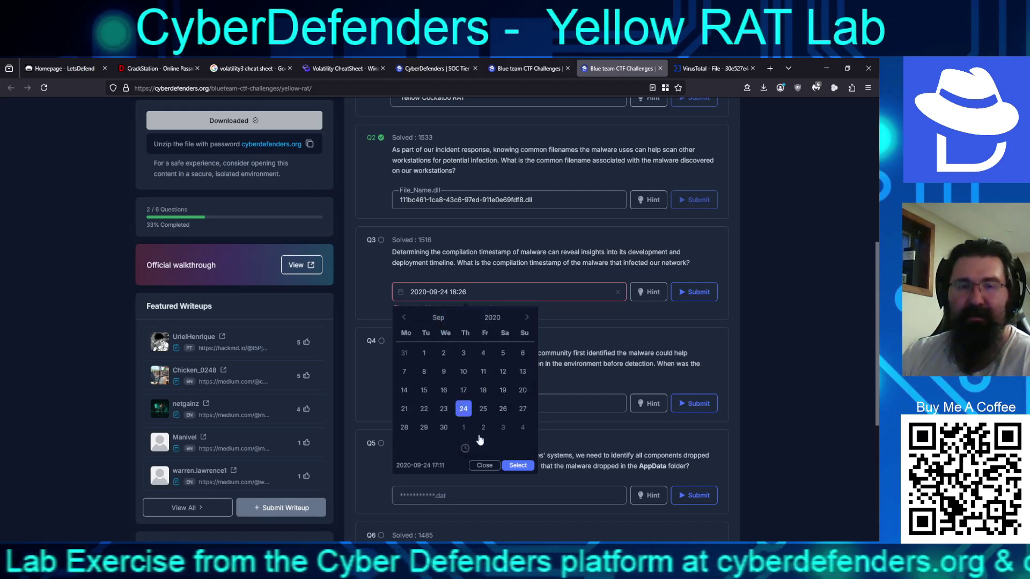
Set the Q3 answer's time to 18:26, apply the selected date and time, and submit the answer
left_click(465, 447)
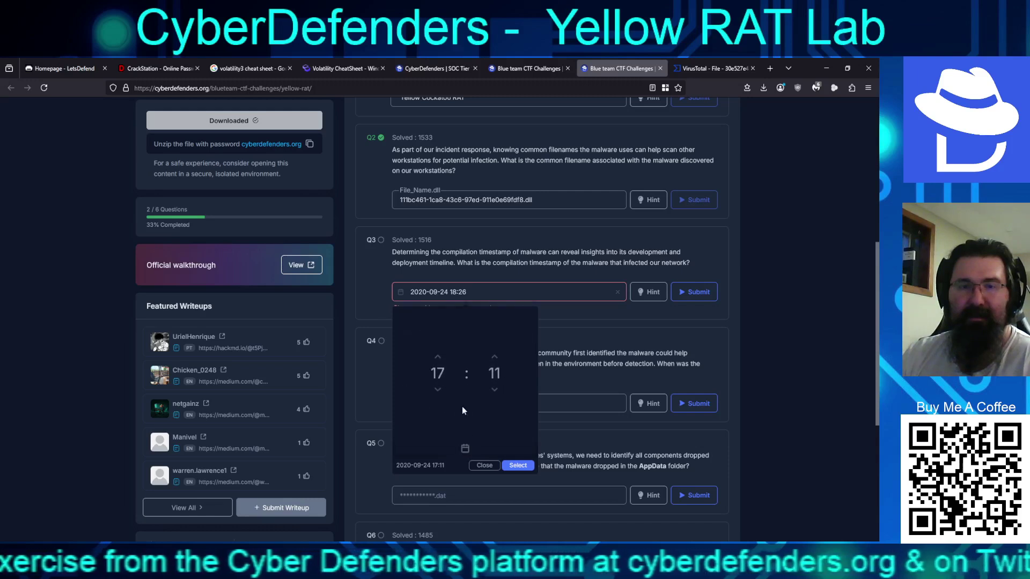
left_click(438, 356)
left_click(494, 358)
left_click(494, 357)
left_click(494, 357)
left_click(494, 357)
left_click(494, 358)
left_click(494, 358)
left_click(495, 357)
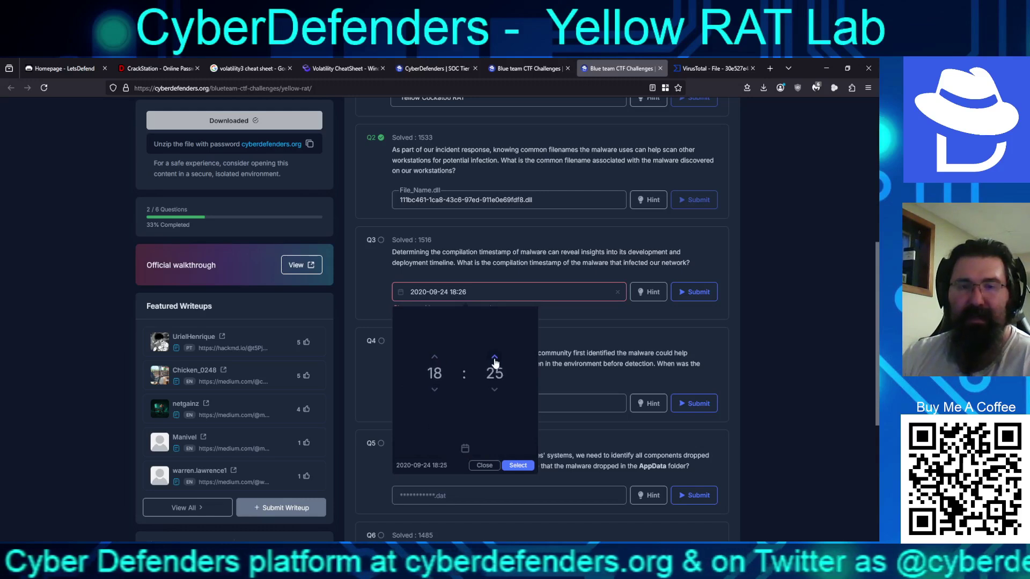
left_click(517, 465)
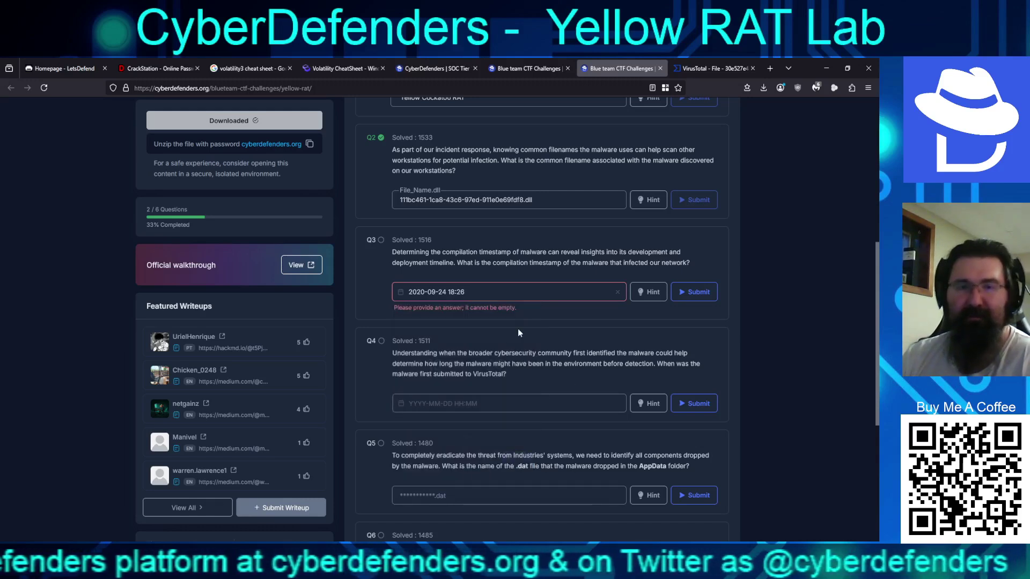
left_click(694, 291)
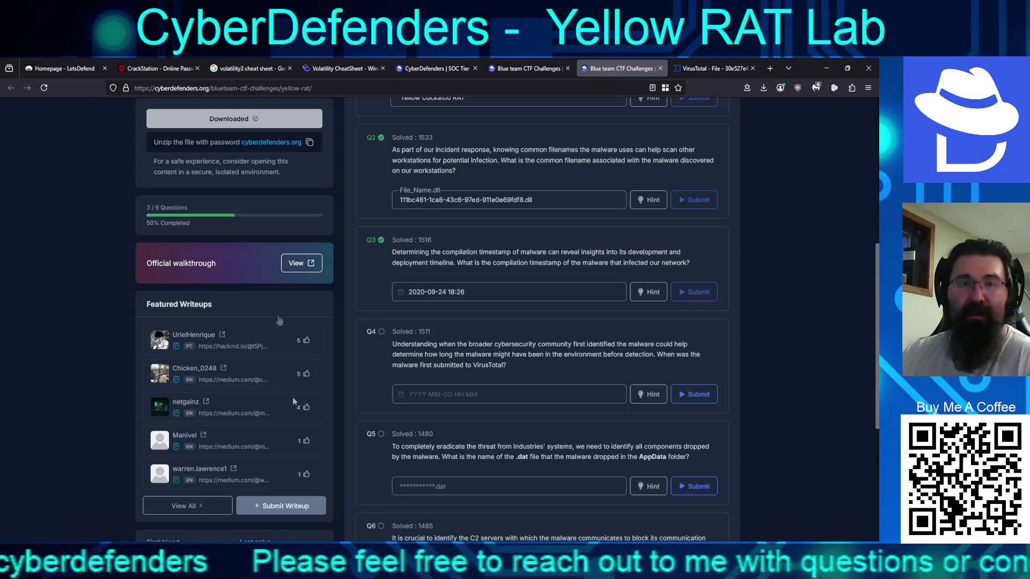
Switch to VirusTotal and check the first submission date in the file's history for Q4
left_click(710, 68)
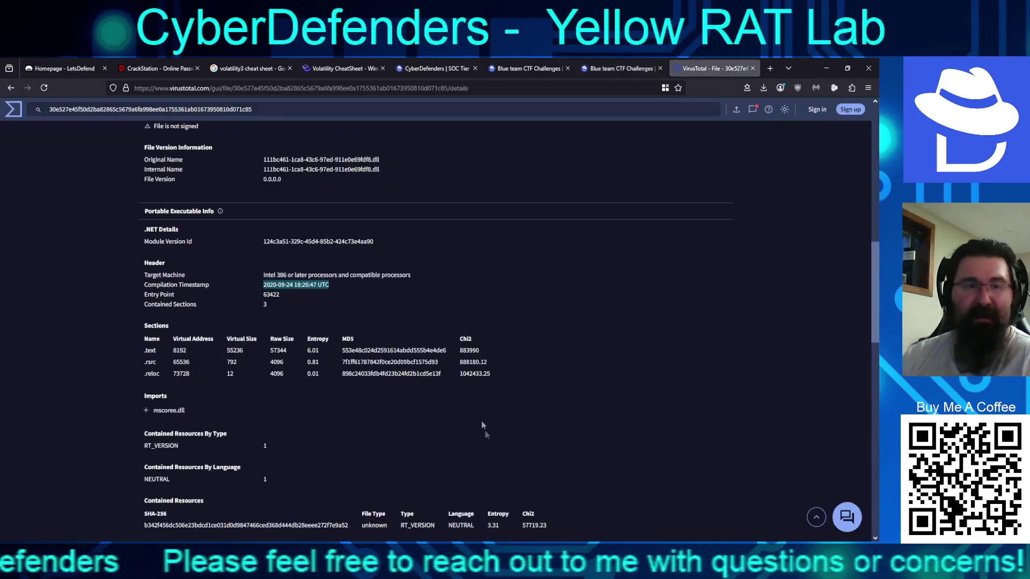
scroll(483, 440, "up", 4)
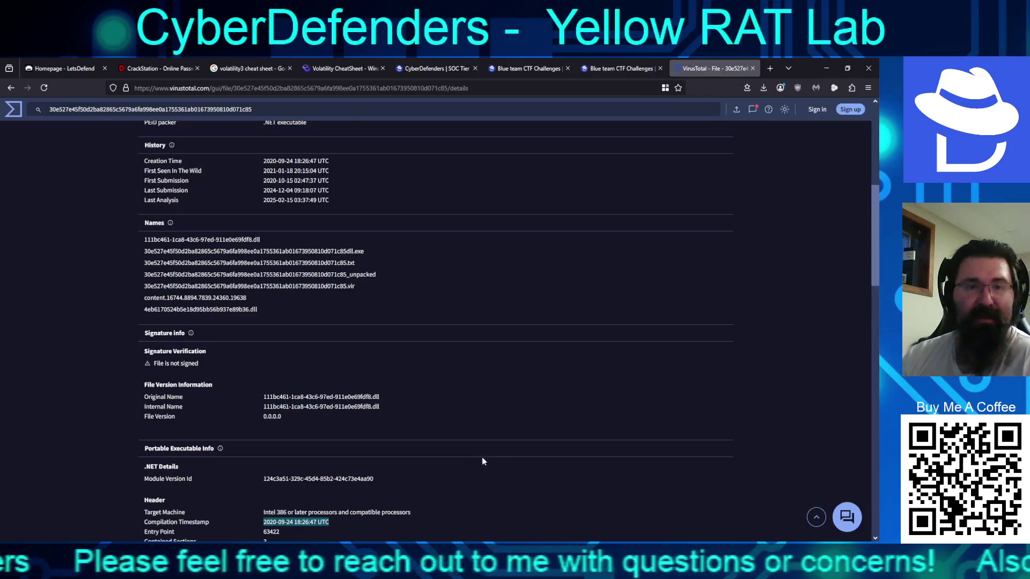
scroll(446, 470, "up", 4)
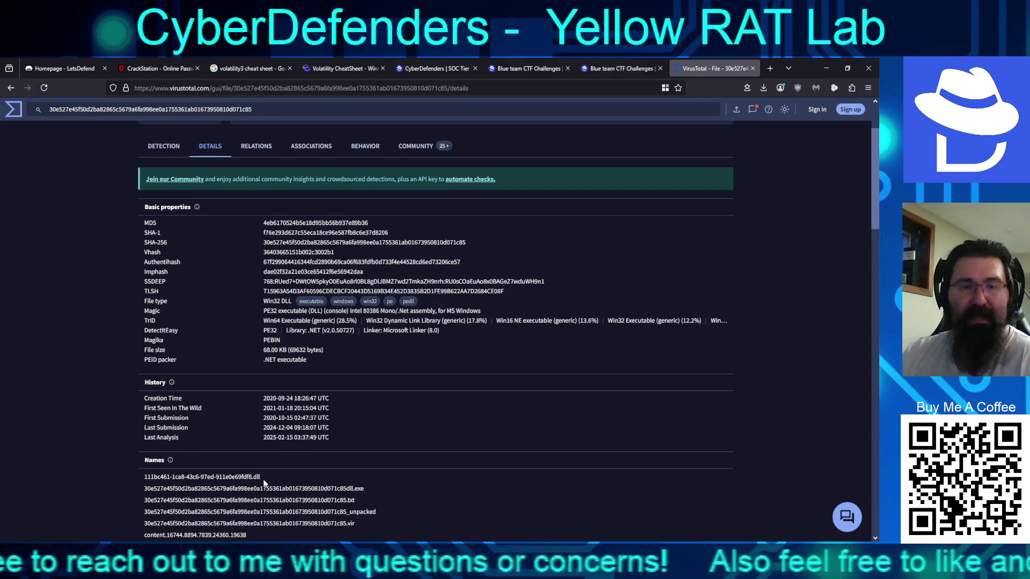
Switch to the CyberDefenders lab page and choose 15 October 2020 in the date picker of the Q4 answer
left_click(610, 69)
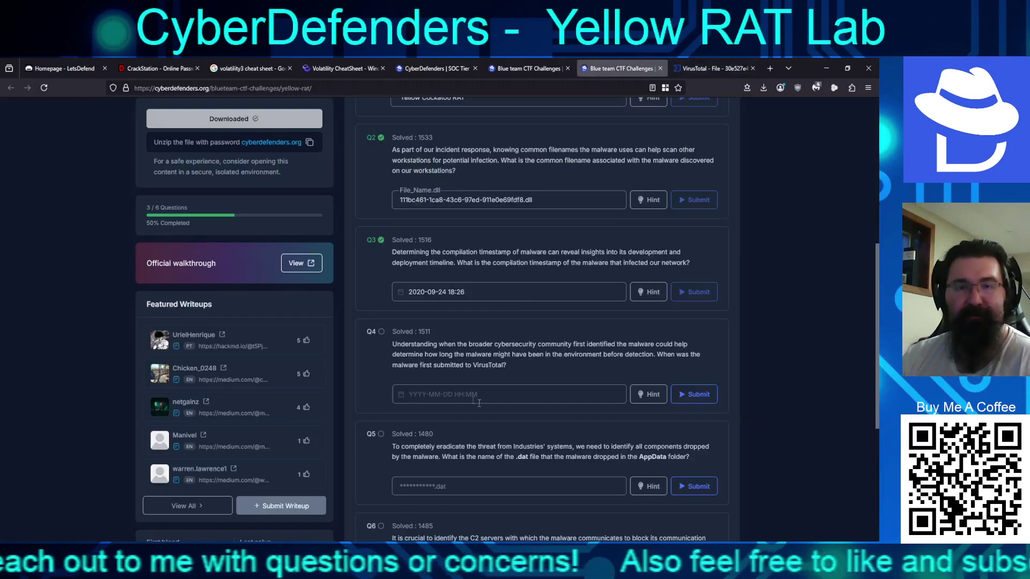
left_click(490, 394)
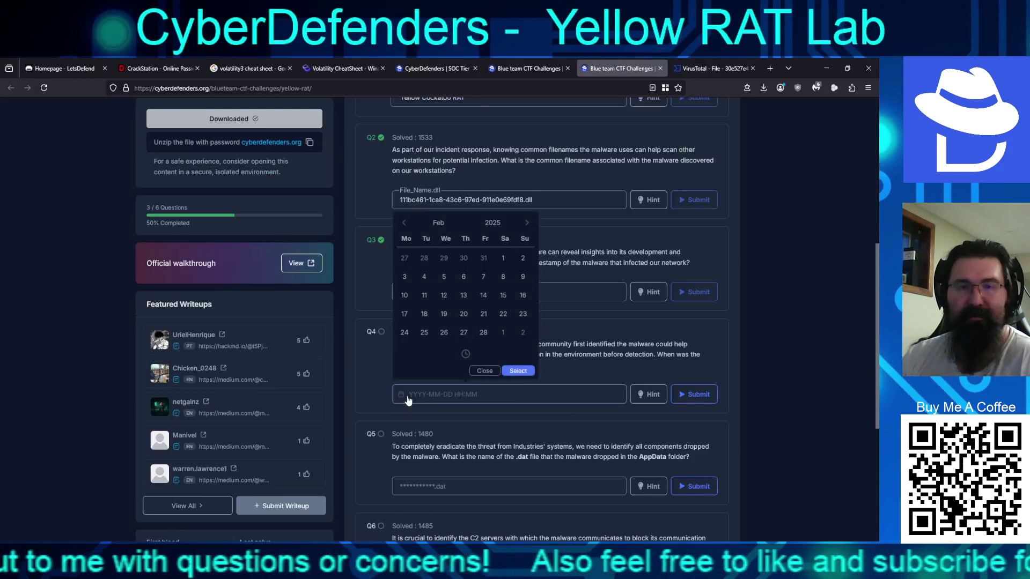
left_click(494, 223)
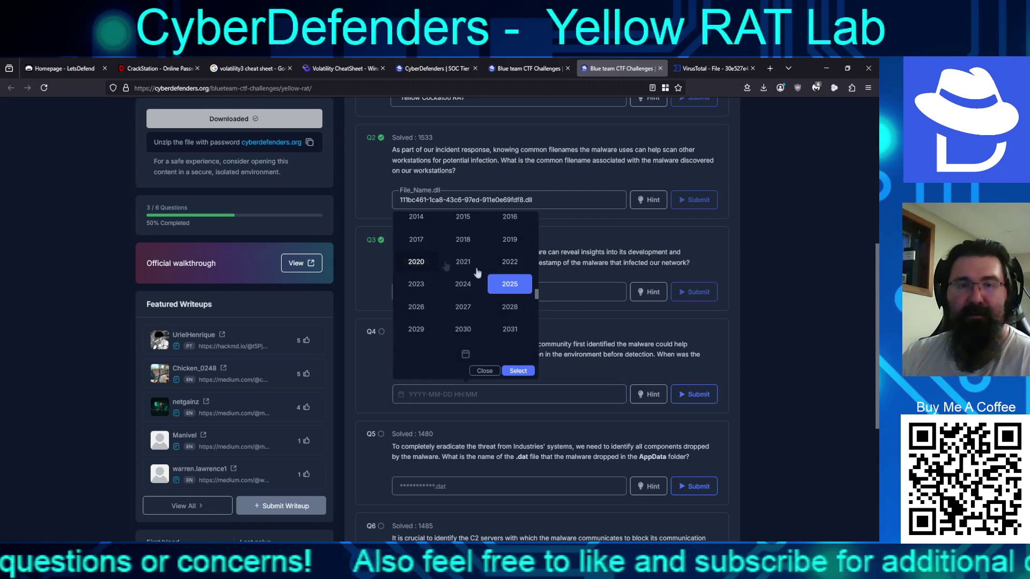
left_click(420, 262)
left_click(438, 223)
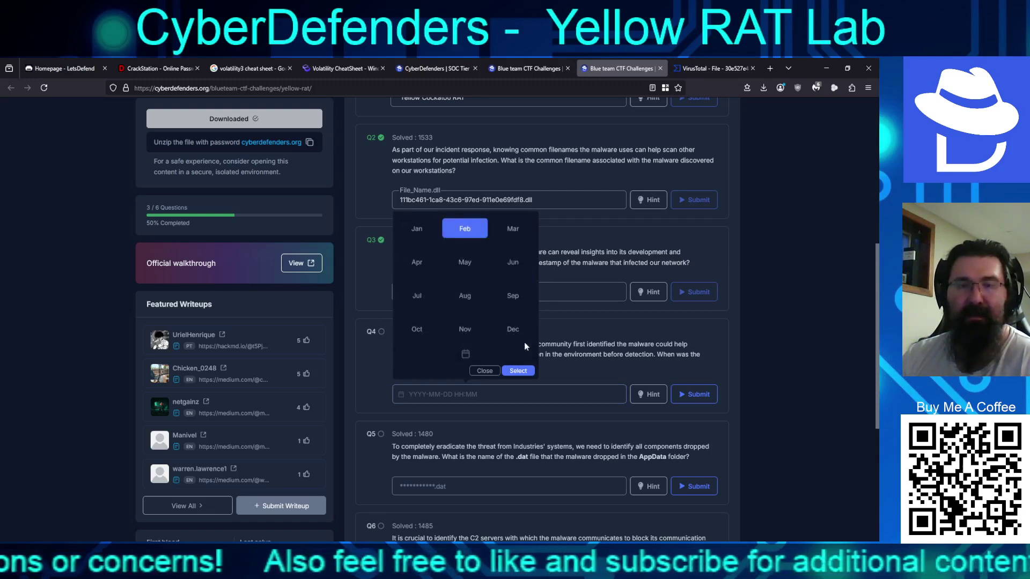
left_click(416, 330)
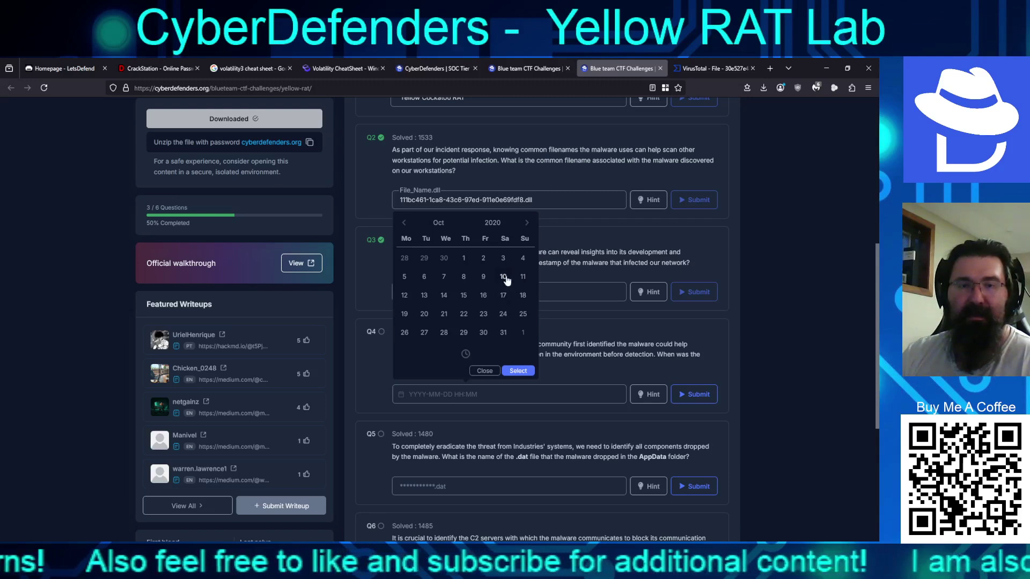
left_click(464, 296)
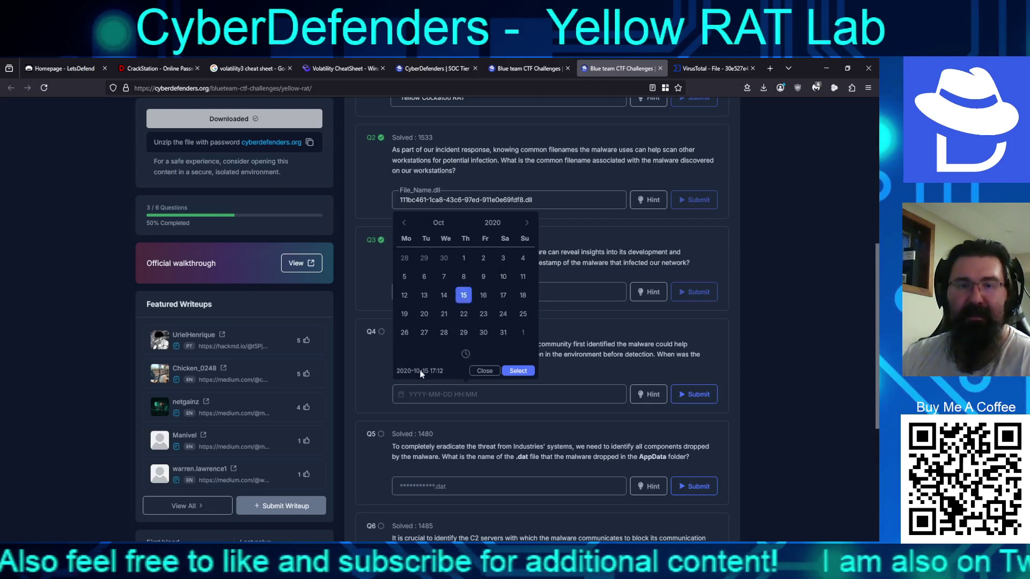
Open the time setting of the Q4 answer, recheck the first submission time on VirusTotal, and set the hour to 02
left_click(466, 353)
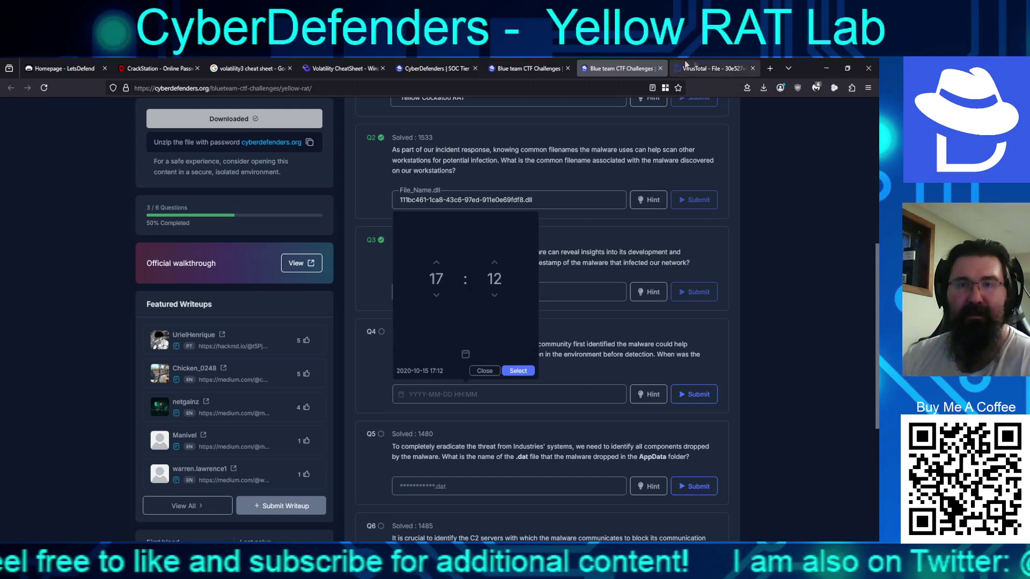
left_click(697, 68)
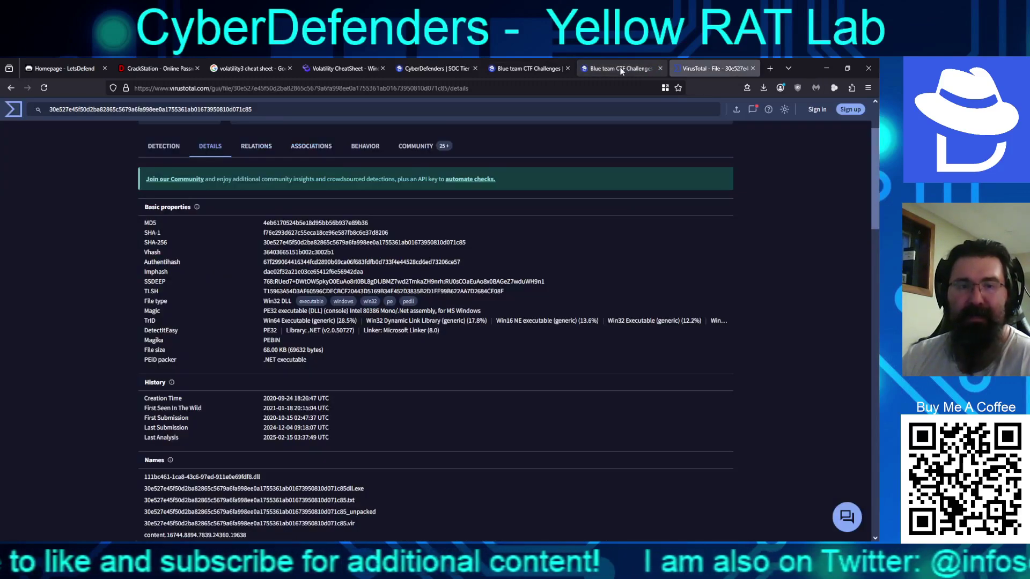
left_click(621, 70)
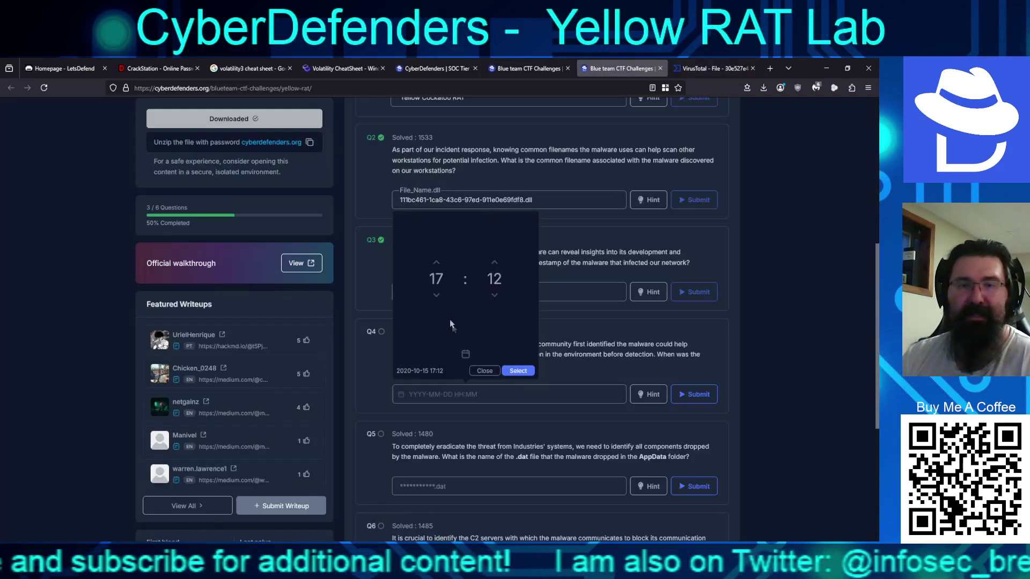
left_click(436, 263)
left_click(436, 262)
left_click(436, 262)
left_click(436, 263)
left_click(436, 262)
left_click(436, 263)
left_click(436, 263)
left_click(436, 262)
left_click(436, 263)
Set the Q4 answer's minutes to 47, apply the selected date and time, and submit the answer
left_click(496, 263)
left_click(496, 263)
left_click(496, 262)
left_click(496, 262)
left_click(496, 262)
double_click(496, 262)
double_click(497, 263)
double_click(496, 262)
left_click(496, 263)
double_click(496, 263)
left_click(496, 263)
double_click(496, 262)
left_click(496, 263)
double_click(496, 262)
double_click(496, 262)
double_click(496, 262)
left_click(496, 263)
double_click(496, 263)
left_click(496, 263)
left_click(496, 263)
left_click(496, 263)
left_click(517, 371)
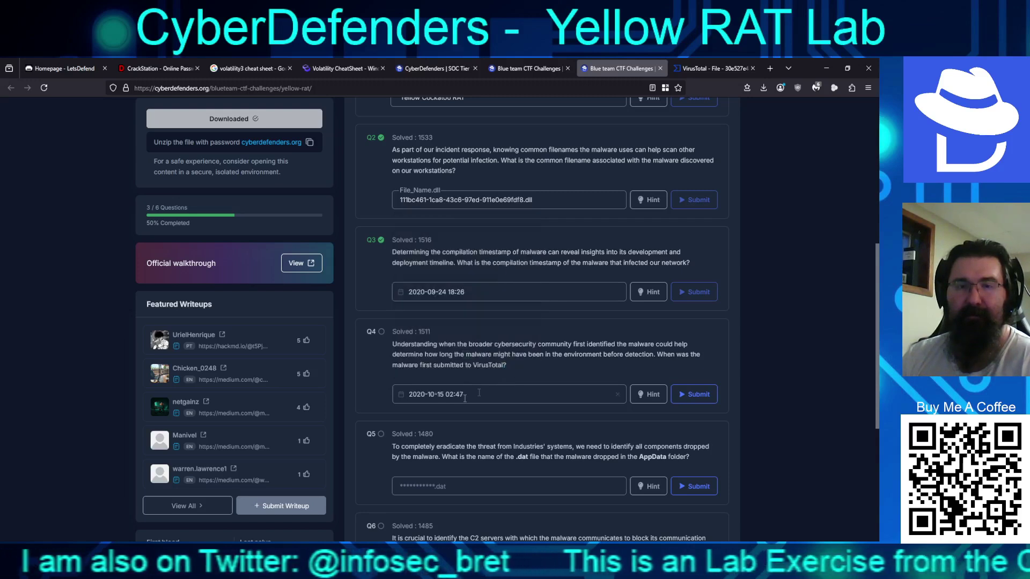
left_click(694, 395)
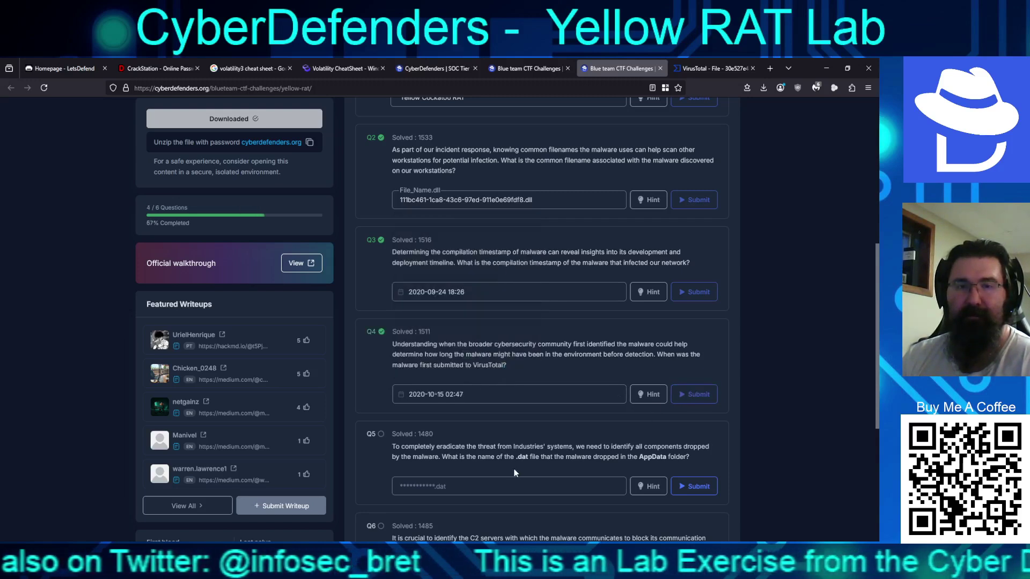
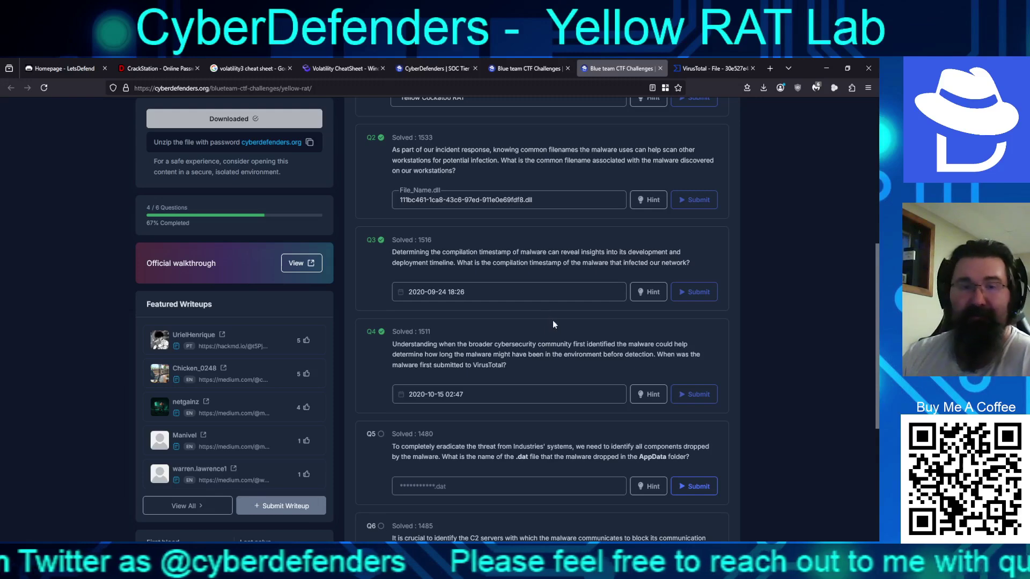
Read Q5 and Q6, switch to VirusTotal, and examine the file's relations for contacted URLs, domains, IP addresses and bundled files
scroll(552, 322, "down", 3)
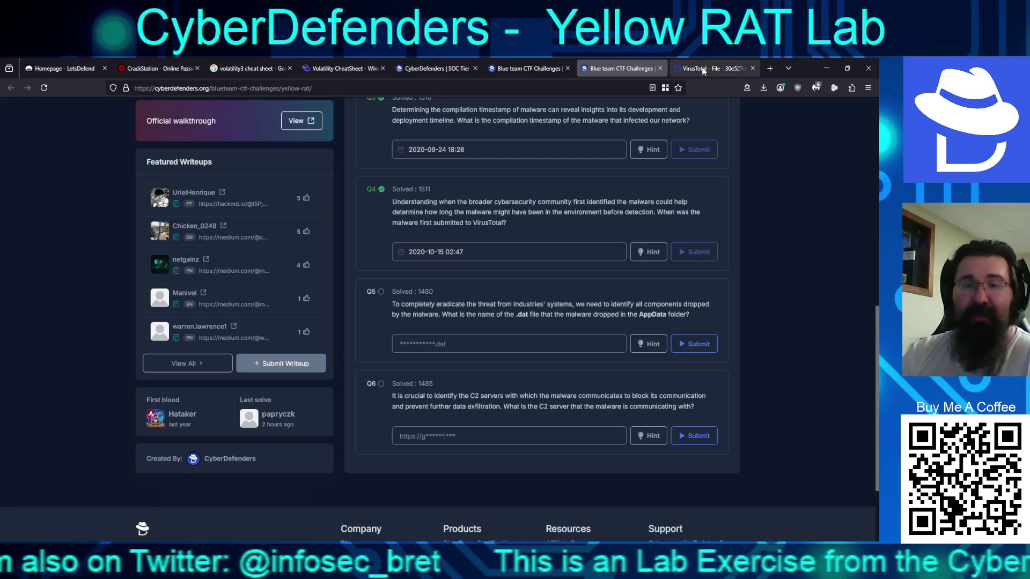
left_click(703, 71)
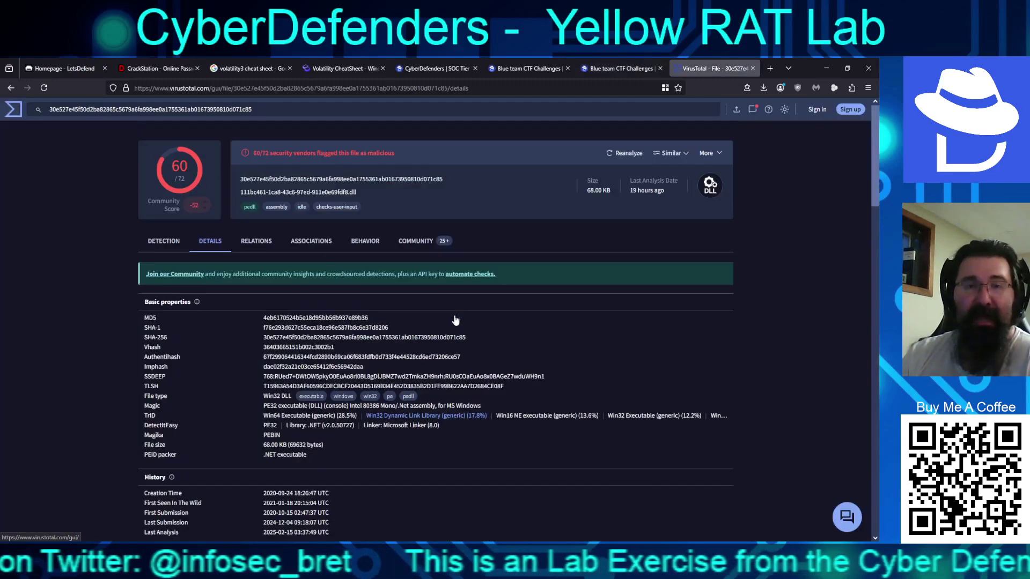
left_click(258, 242)
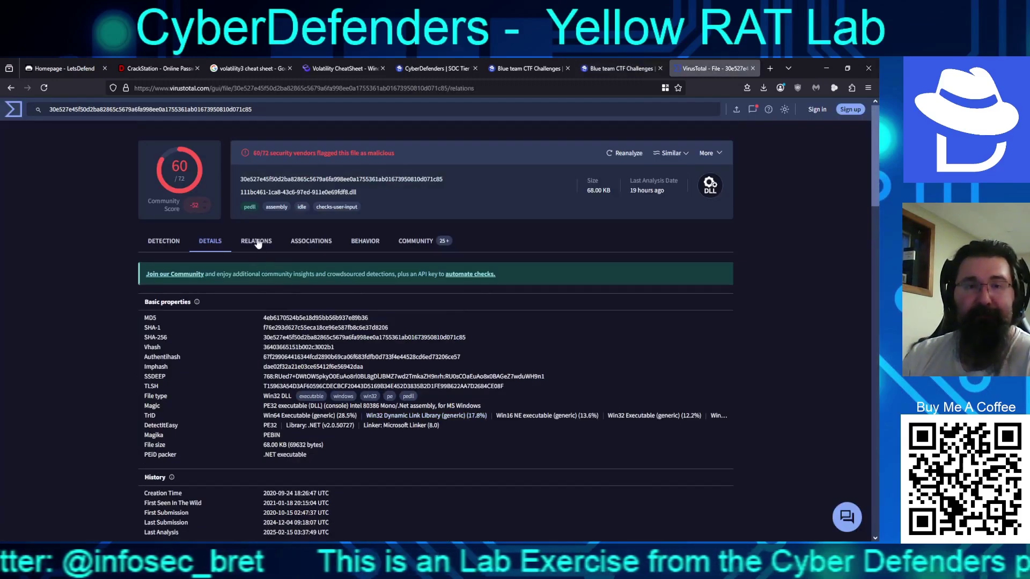
scroll(487, 346, "down", 5)
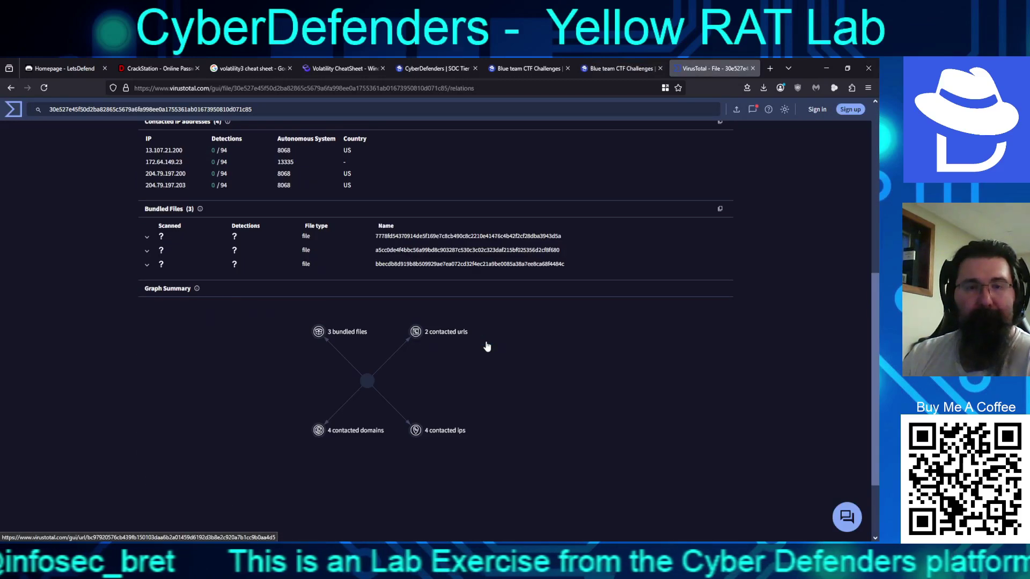
scroll(485, 347, "up", 2)
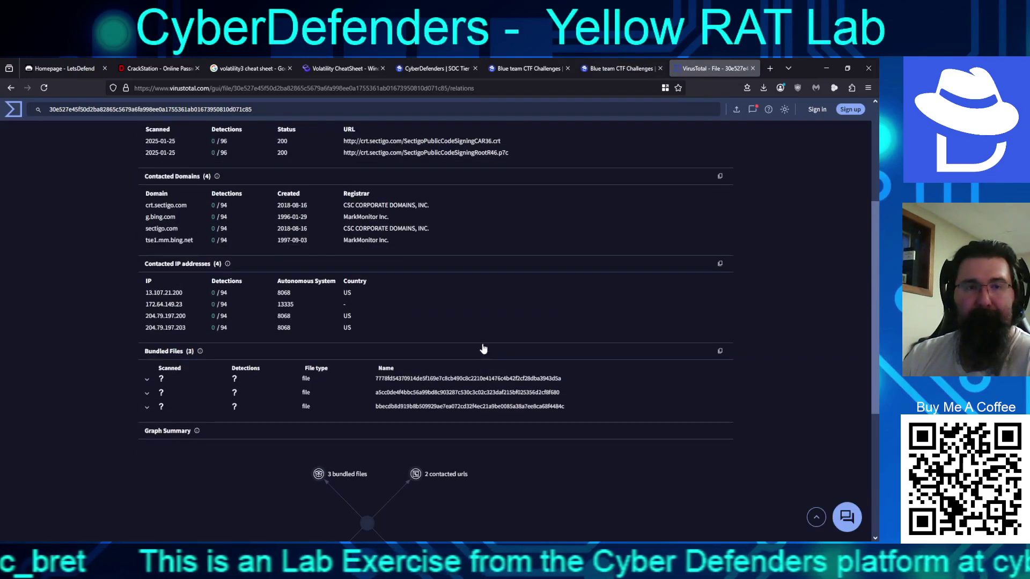
scroll(483, 348, "up", 2)
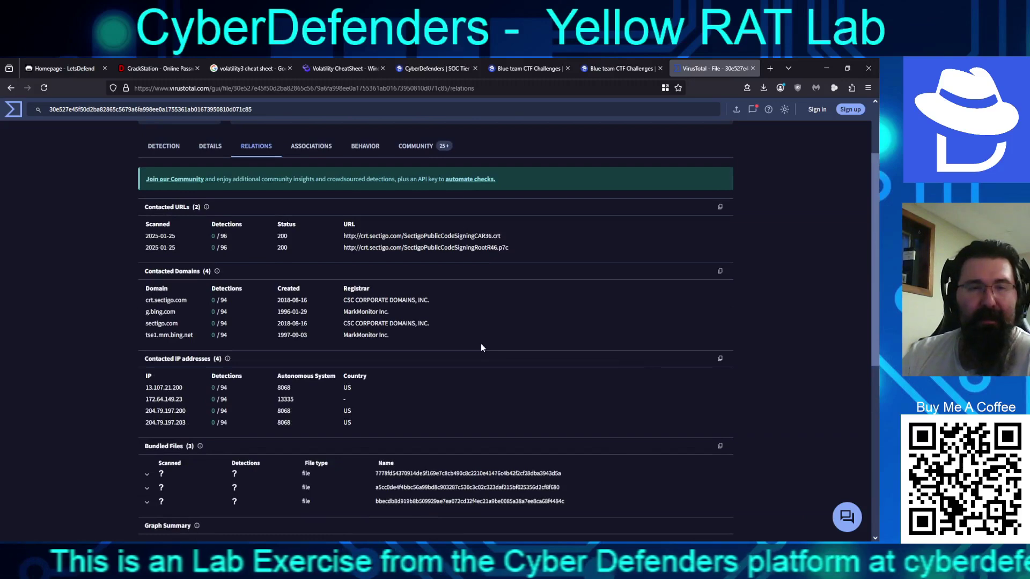
scroll(481, 349, "down", 2)
scroll(481, 349, "up", 4)
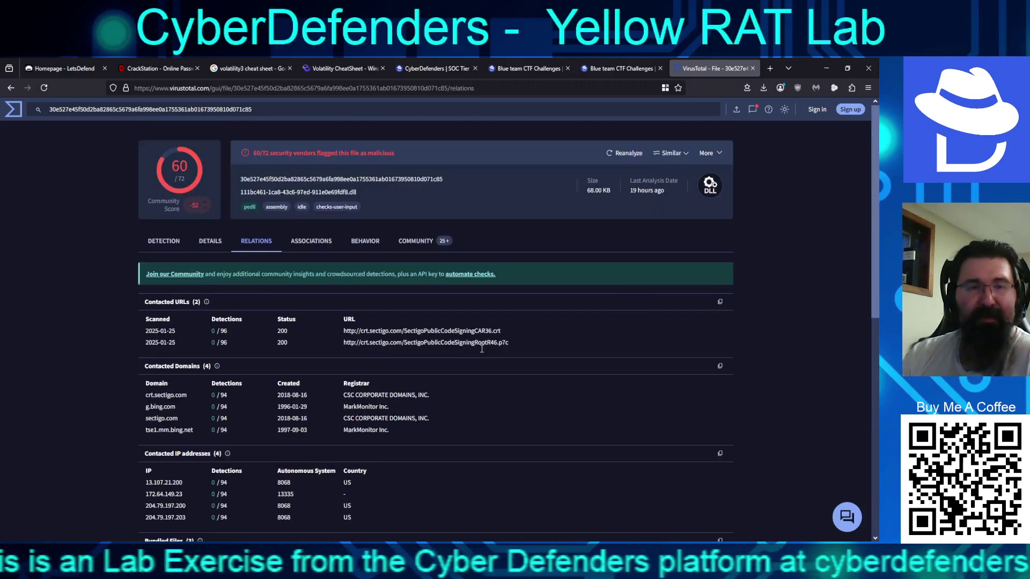
Examine the file's sandbox behavior report on VirusTotal, covering network communication and the files opened, written and dropped
left_click(365, 241)
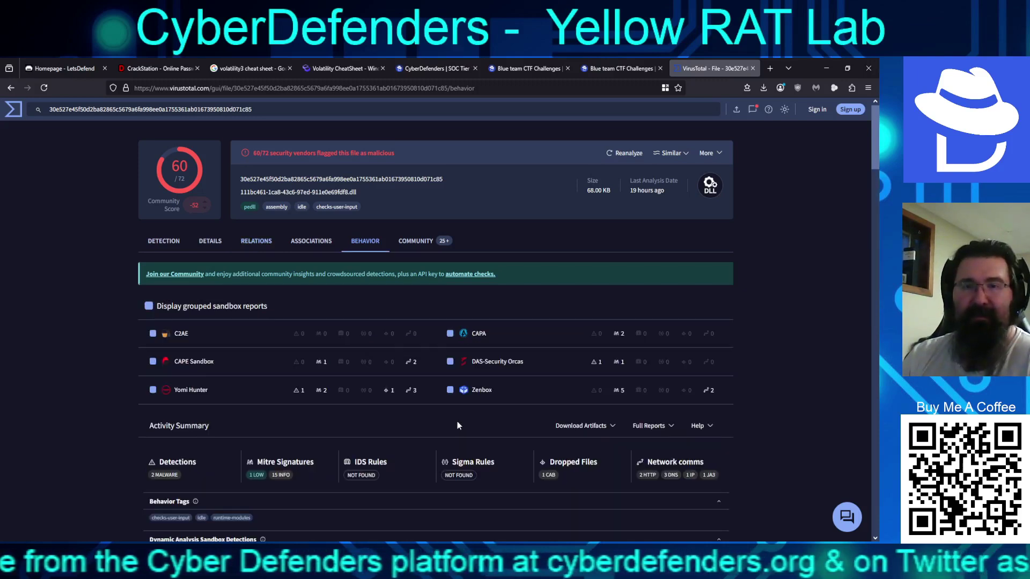
scroll(448, 392, "down", 6)
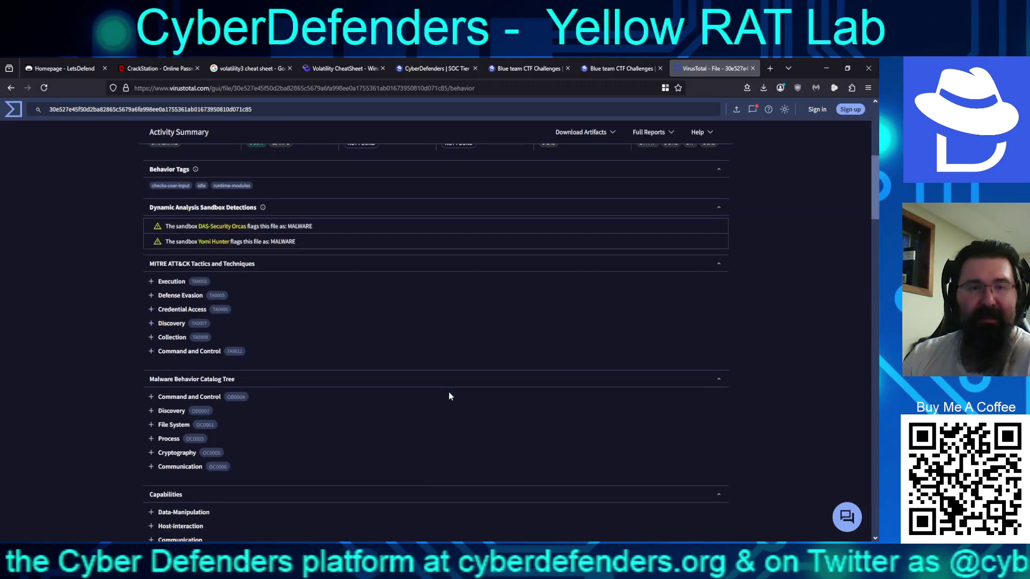
scroll(423, 354, "down", 5)
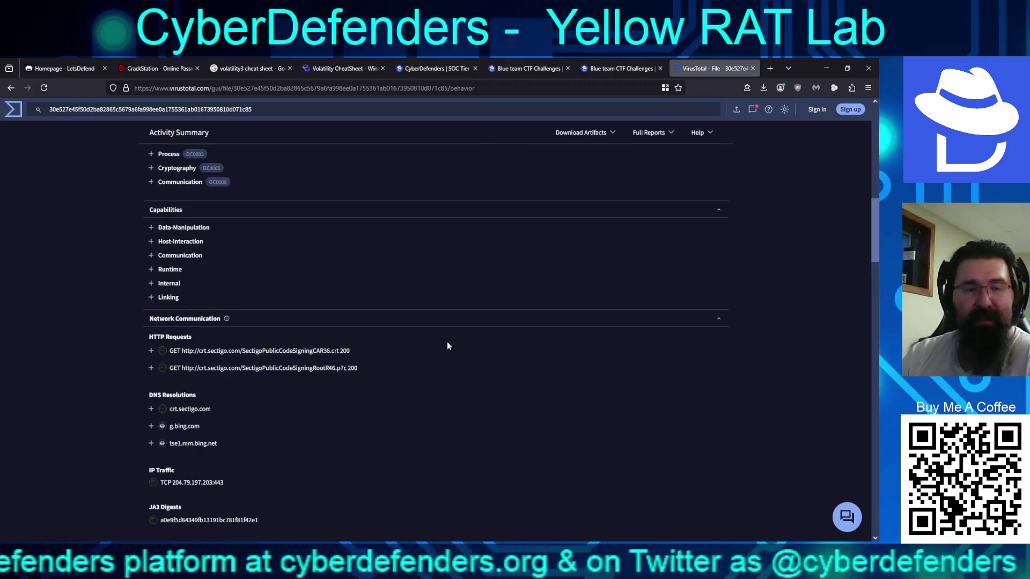
scroll(448, 346, "down", 3)
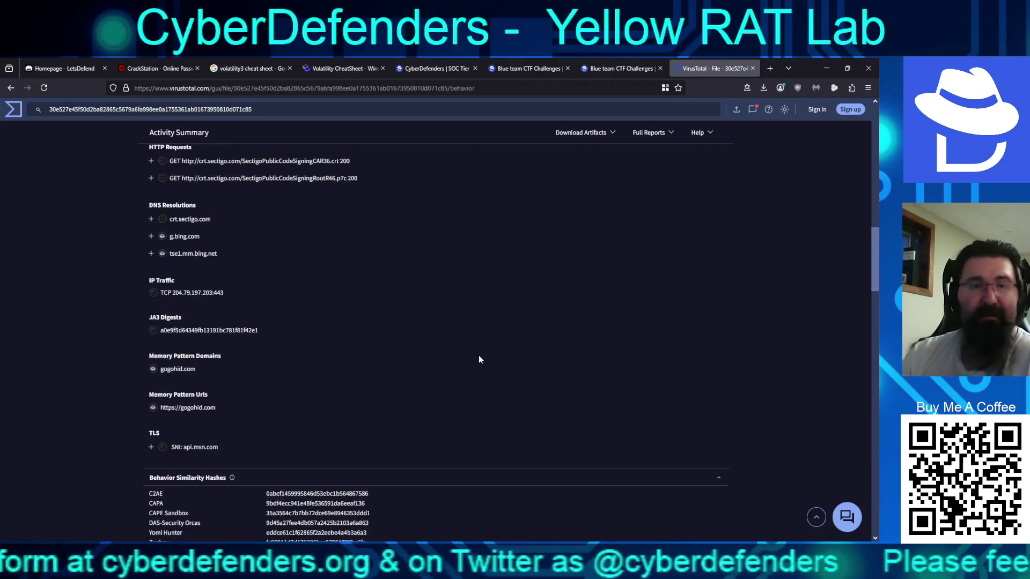
scroll(479, 359, "down", 4)
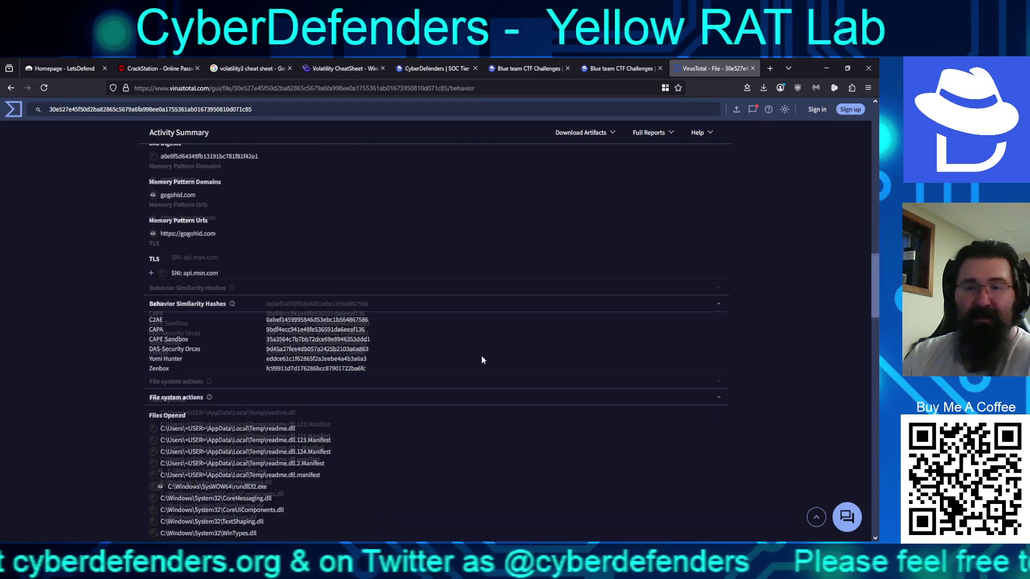
scroll(481, 359, "down", 2)
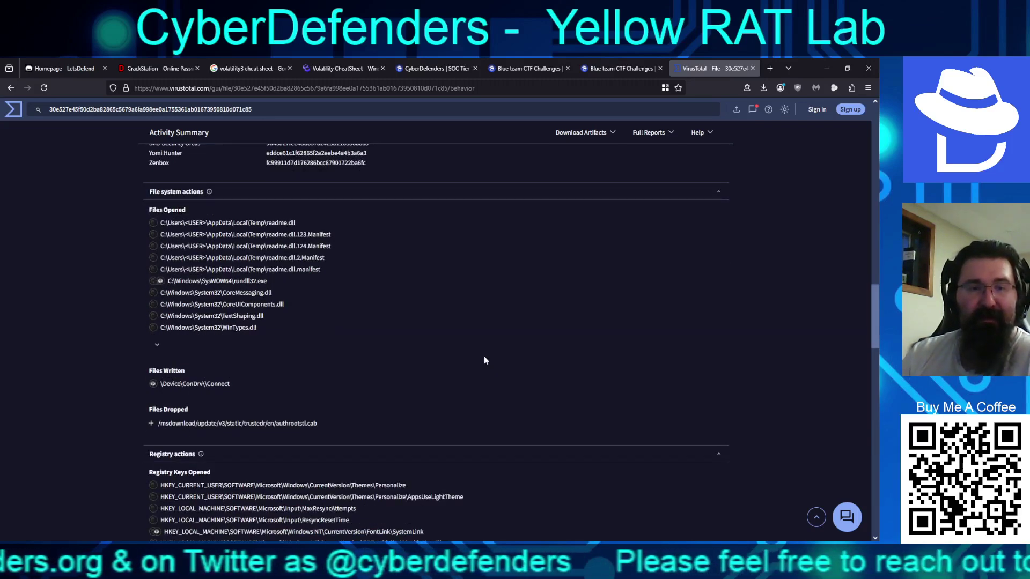
scroll(484, 361, "down", 1)
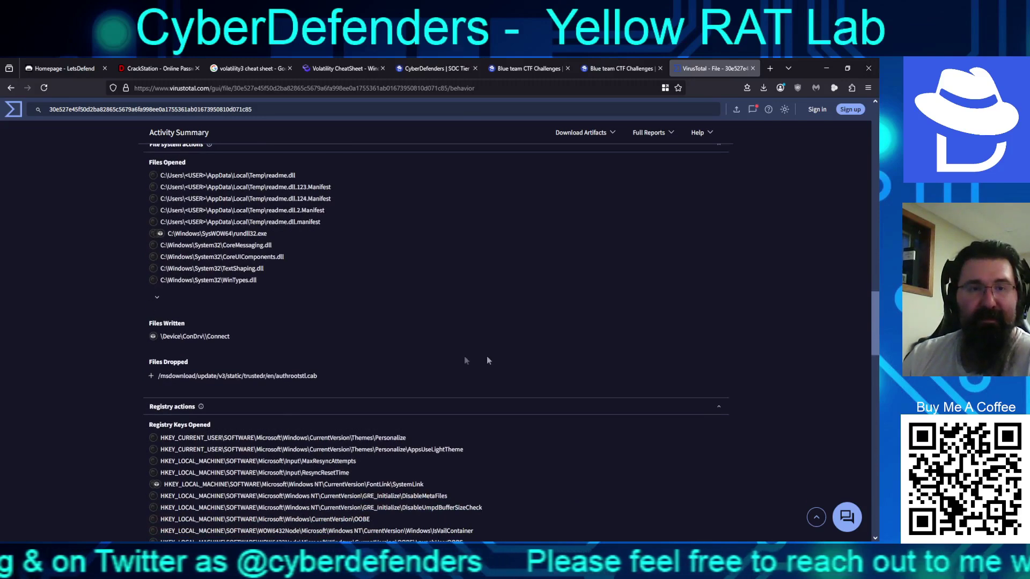
scroll(487, 358, "up", 1)
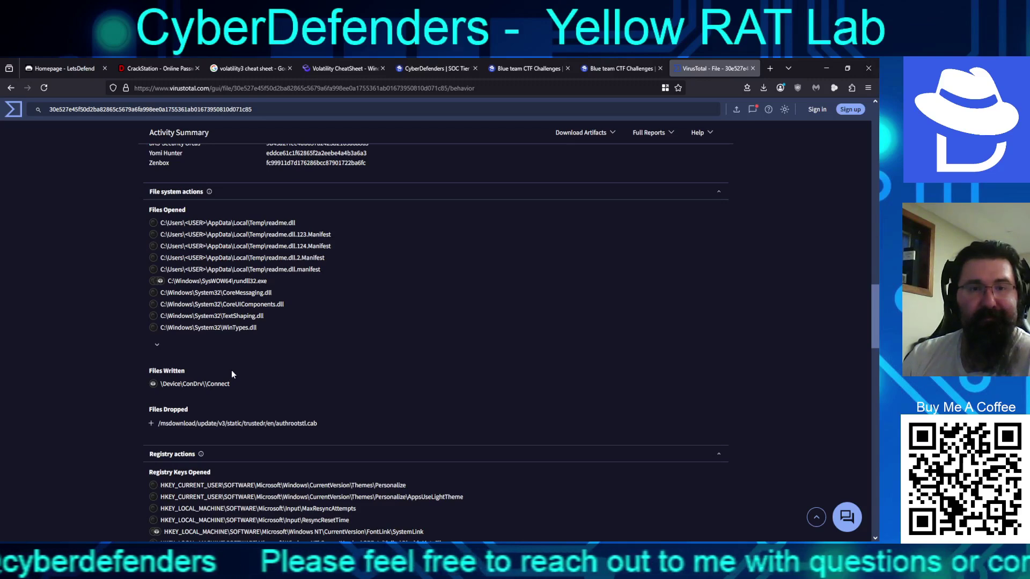
Expand the full list of opened files and look through it, the registry actions and the process actions for a .dat file
left_click(156, 344)
scroll(385, 362, "down", 15)
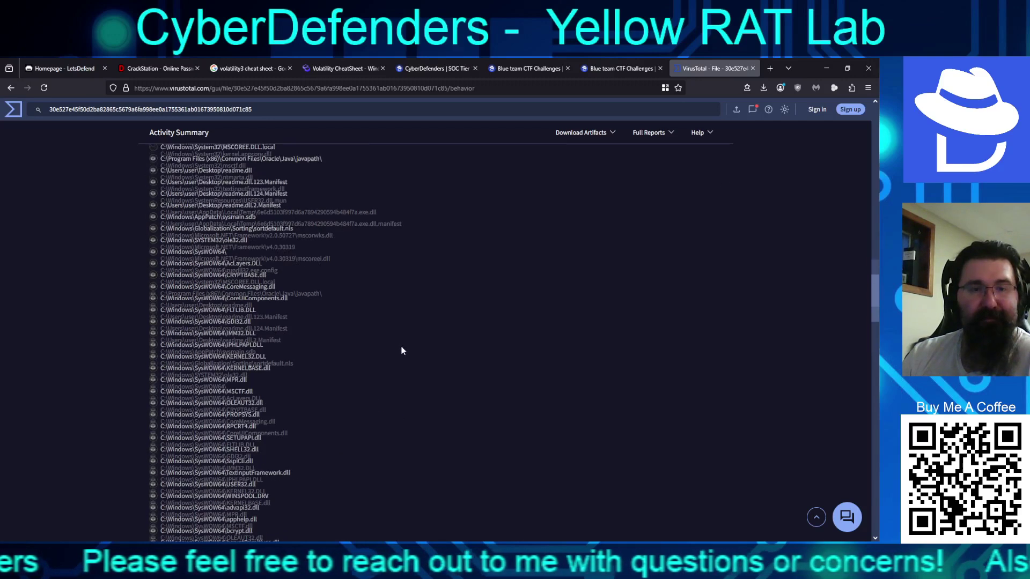
scroll(421, 374, "down", 5)
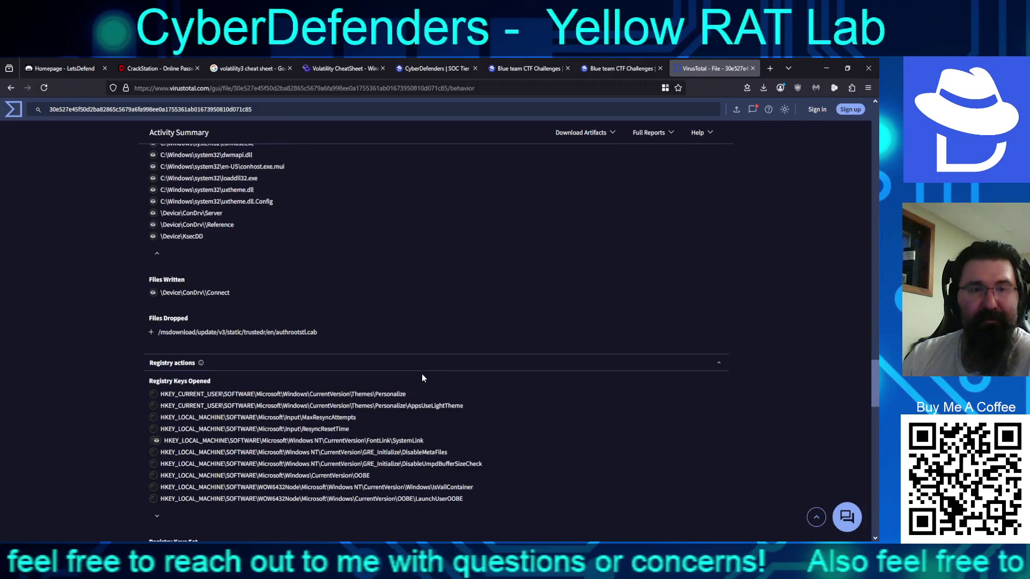
scroll(422, 377, "down", 5)
scroll(421, 375, "down", 3)
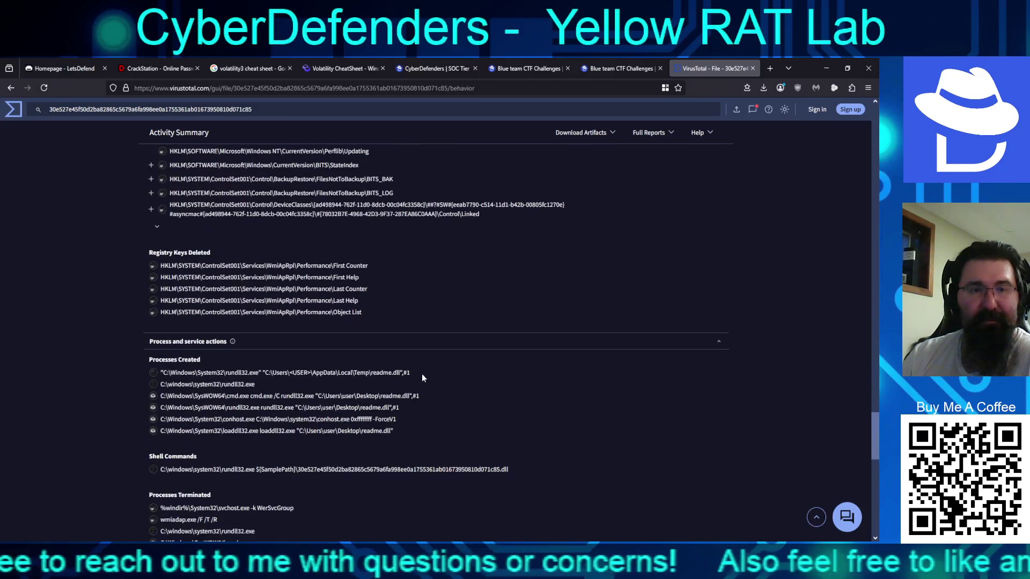
scroll(465, 380, "down", 5)
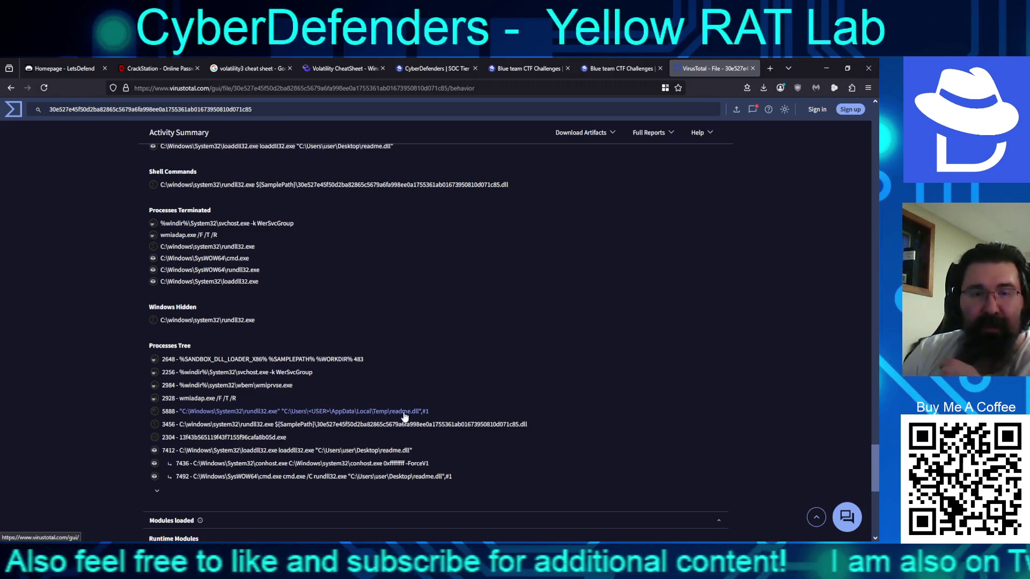
Recheck the Q5 wording on CyberDefenders, return to the VirusTotal behavior report, and expand the full processes tree
left_click(613, 69)
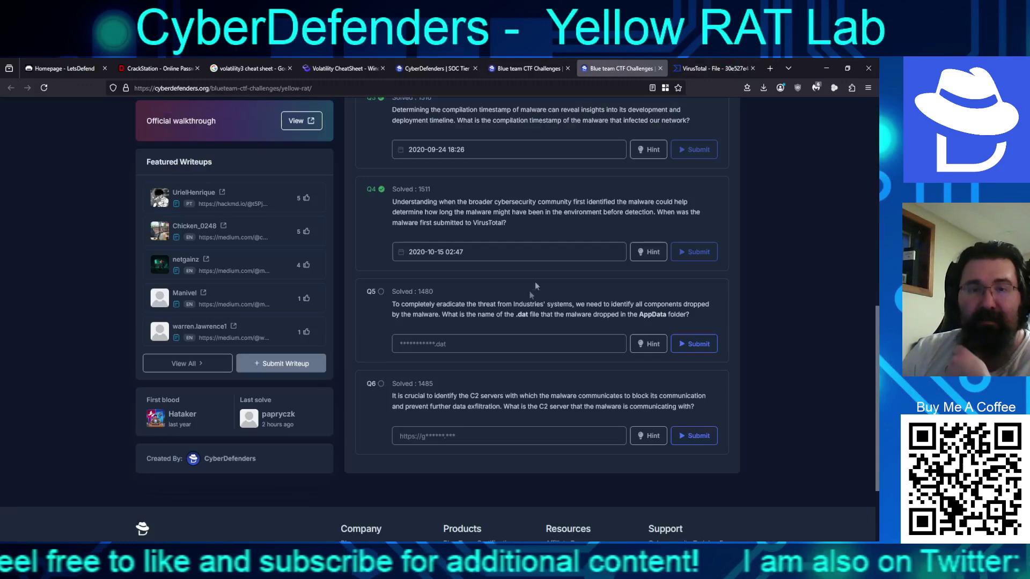
left_click(682, 73)
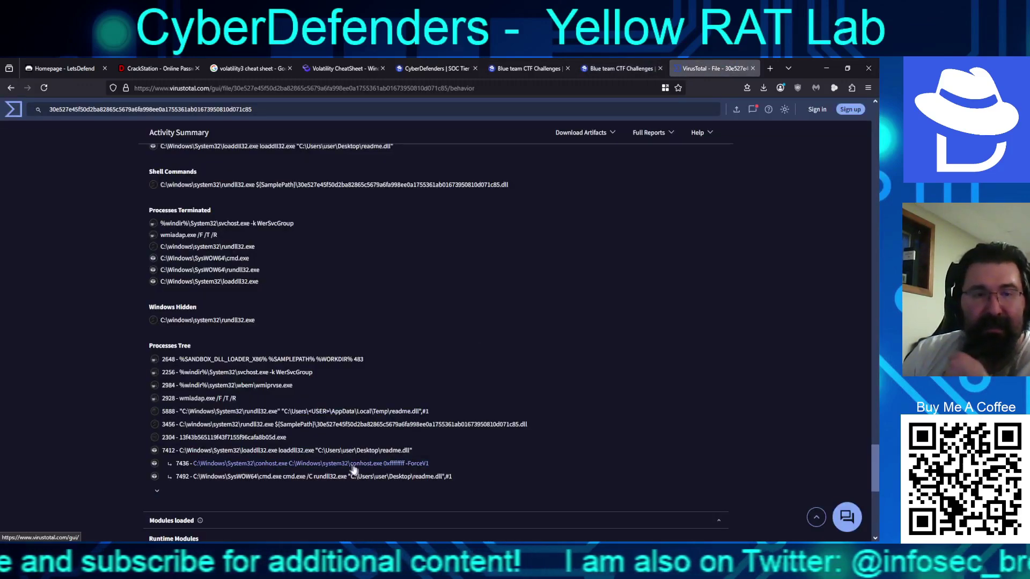
scroll(368, 472, "down", 2)
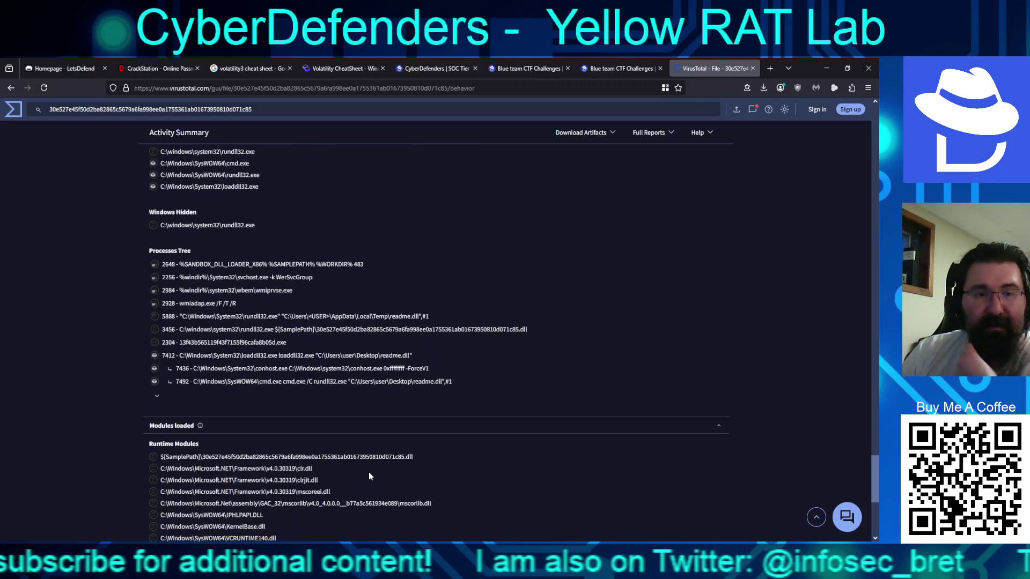
left_click(158, 394)
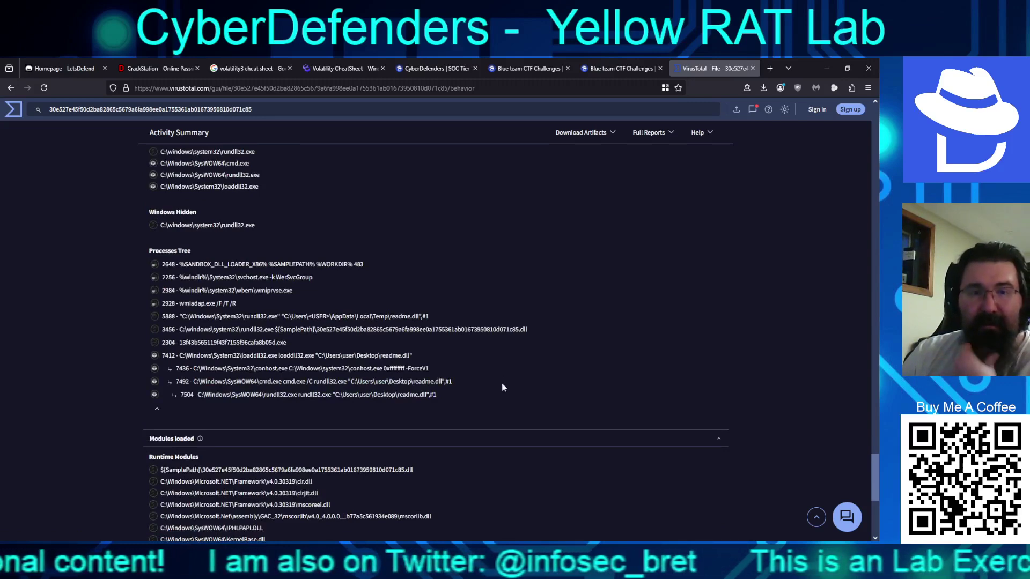
Review the loaded modules, processes tree, terminated processes and registry actions in the VirusTotal behavior report for a dropped .dat file
scroll(502, 386, "down", 4)
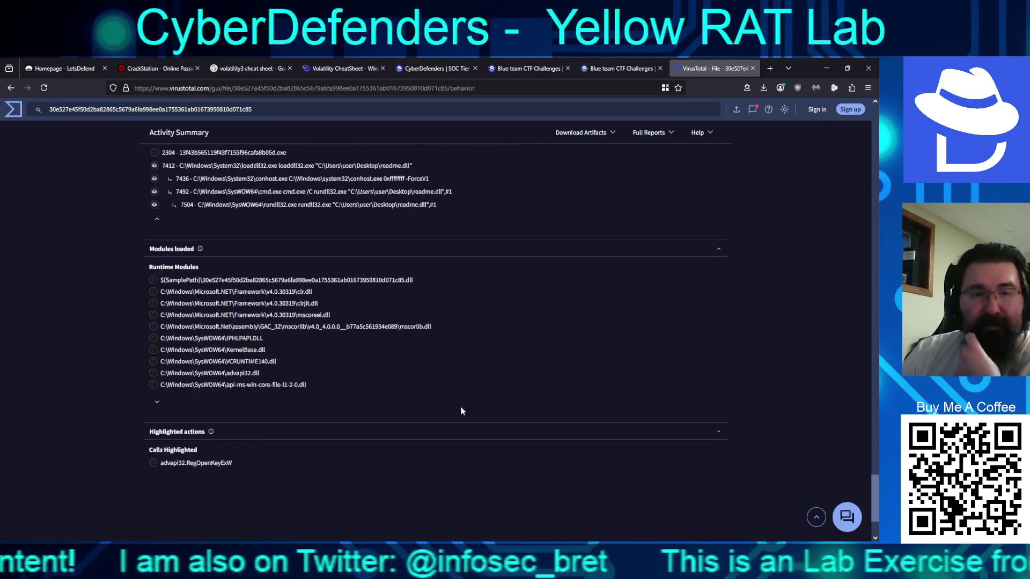
scroll(449, 429, "up", 5)
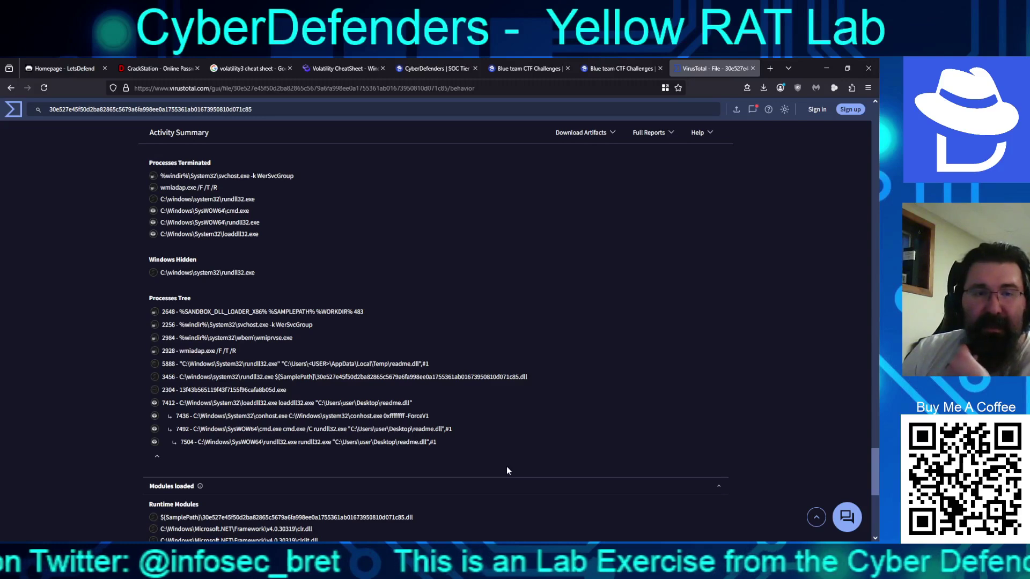
scroll(512, 467, "up", 4)
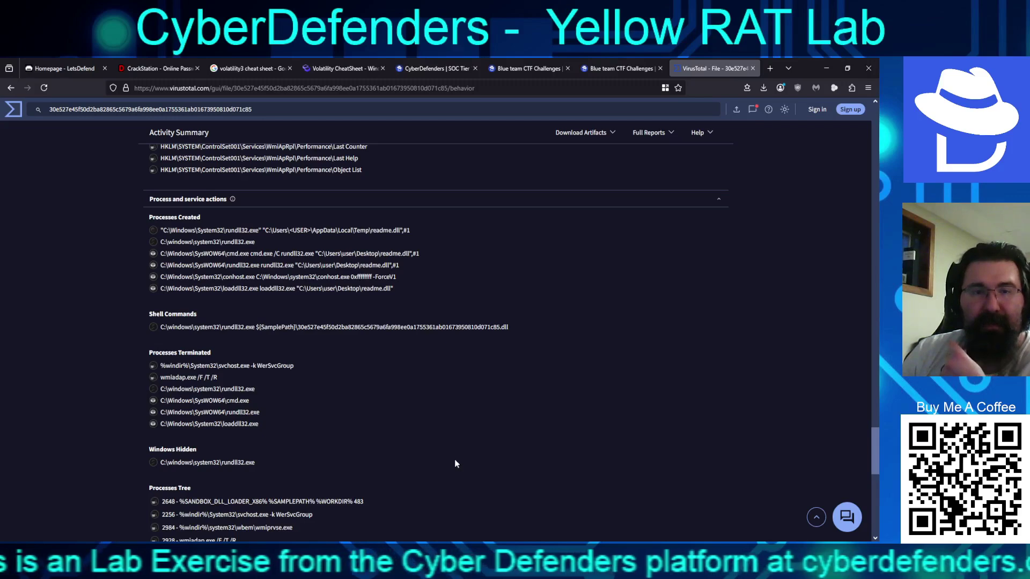
scroll(455, 464, "up", 6)
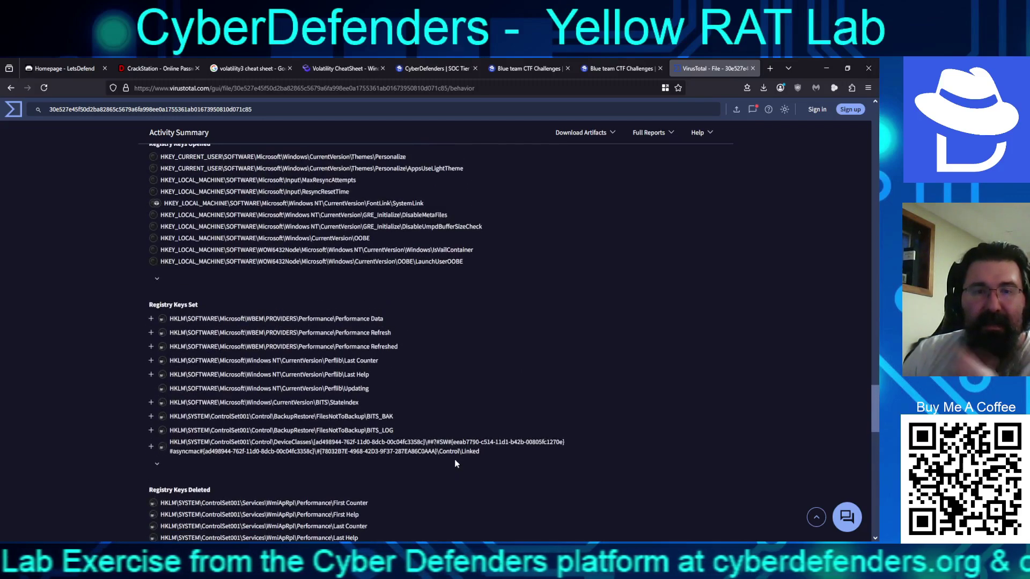
scroll(455, 459, "up", 3)
scroll(455, 460, "up", 2)
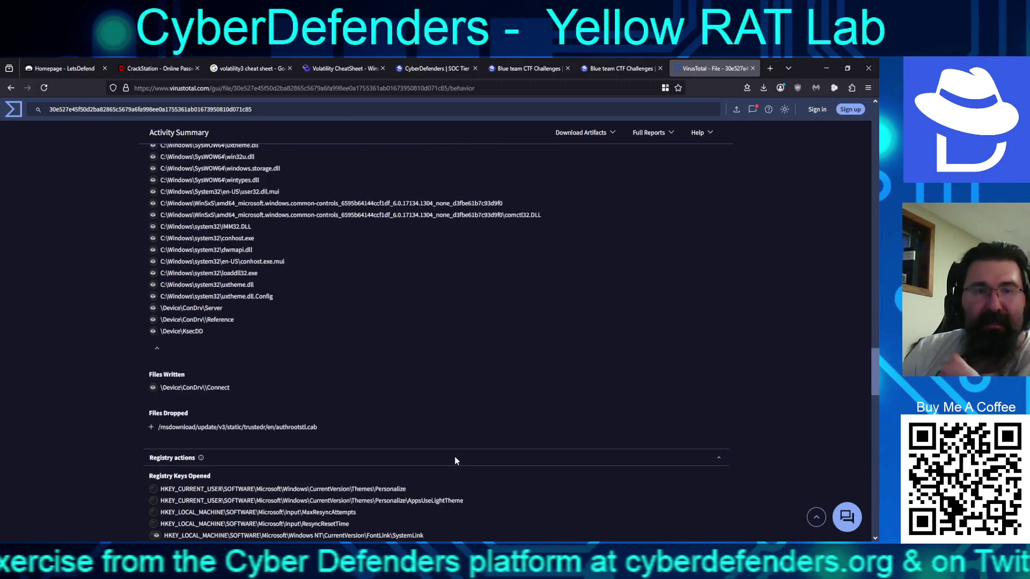
Recheck the report's dropped and opened files, behavior similarity hashes, network communication and capabilities for traces of the .dat file
scroll(393, 405, "up", 2)
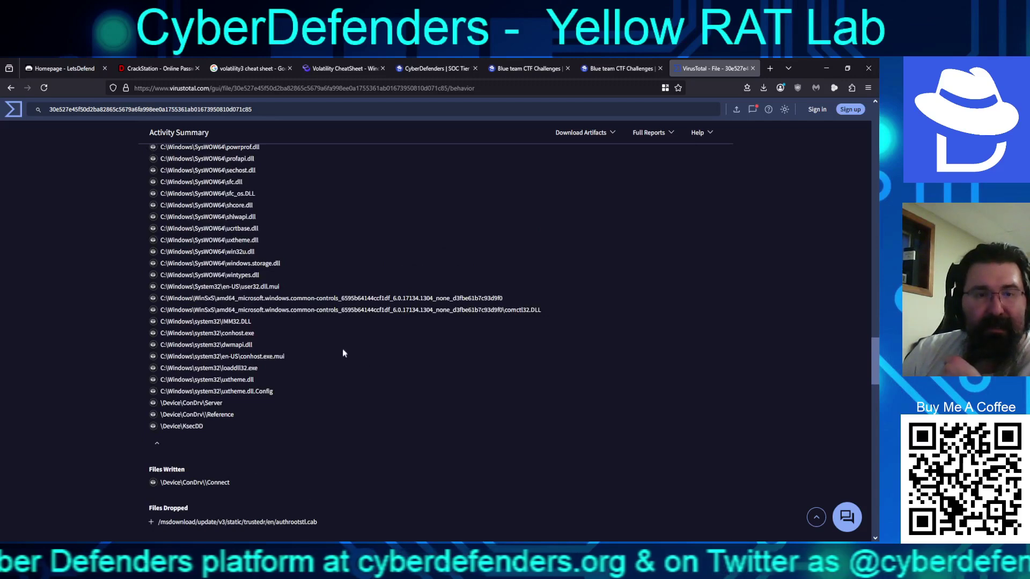
scroll(341, 359, "up", 2)
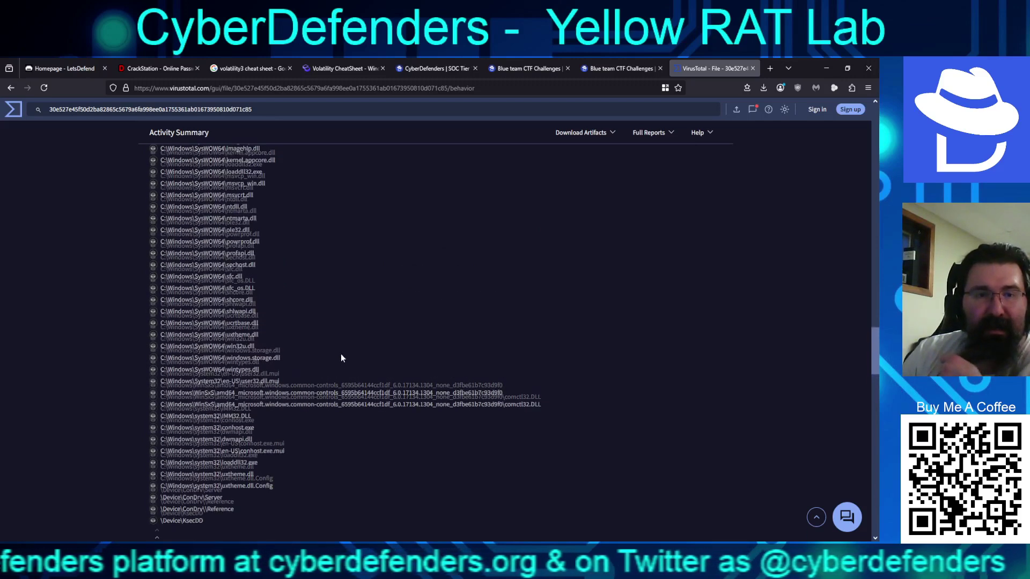
scroll(347, 355, "up", 3)
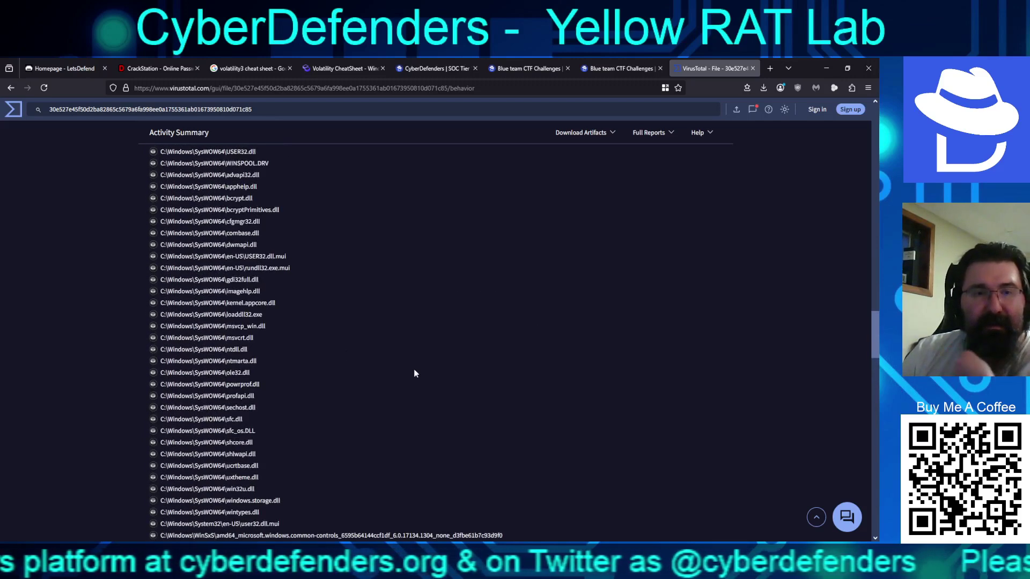
scroll(414, 370, "up", 7)
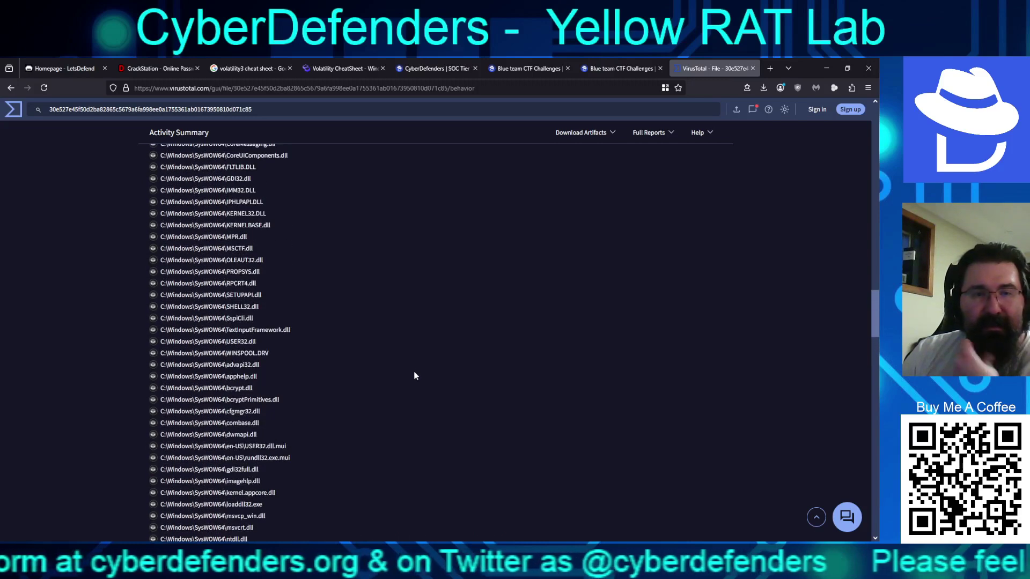
scroll(413, 377, "up", 3)
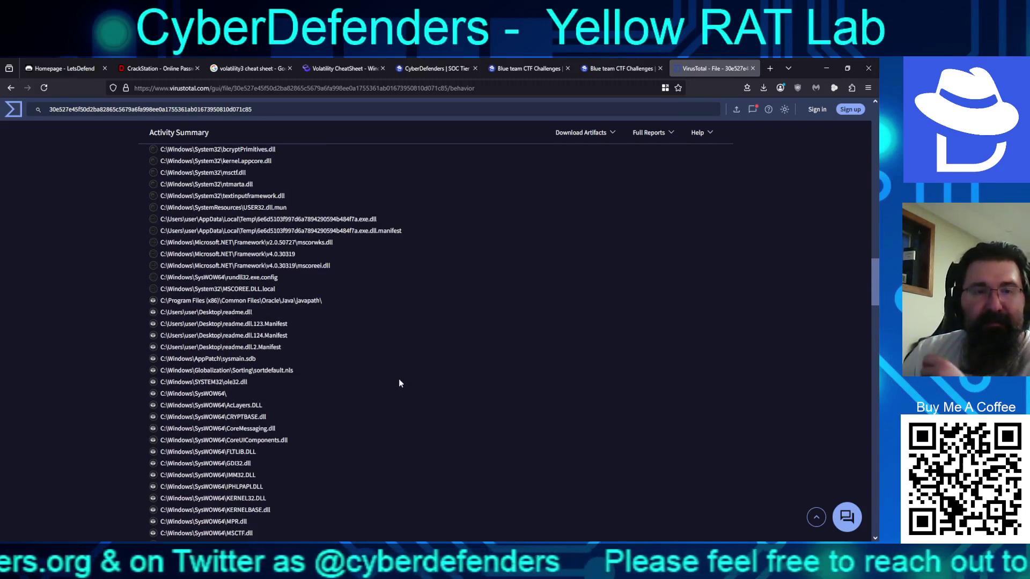
scroll(398, 385, "up", 2)
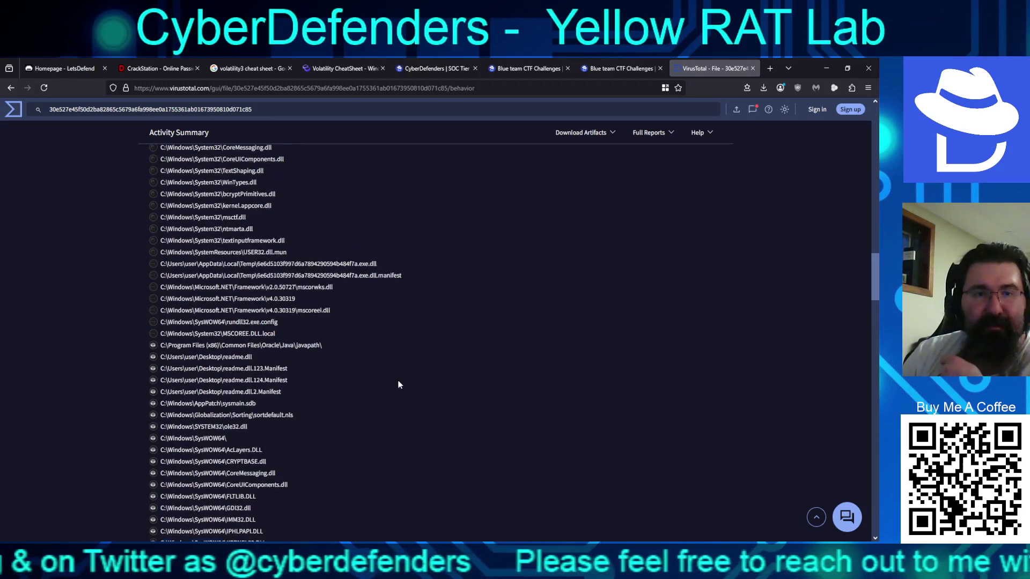
scroll(398, 385, "up", 6)
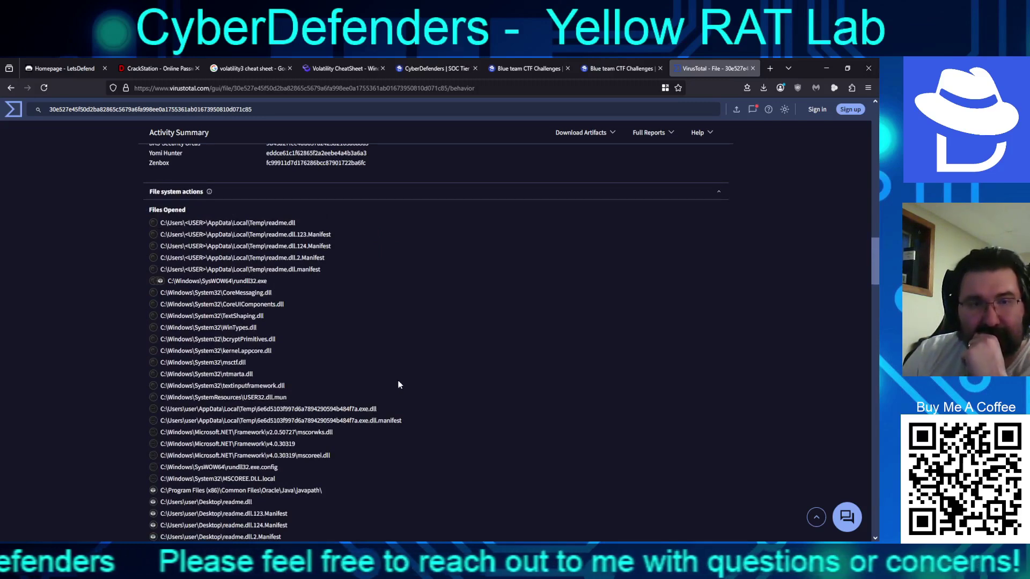
scroll(398, 385, "up", 8)
scroll(398, 385, "up", 8)
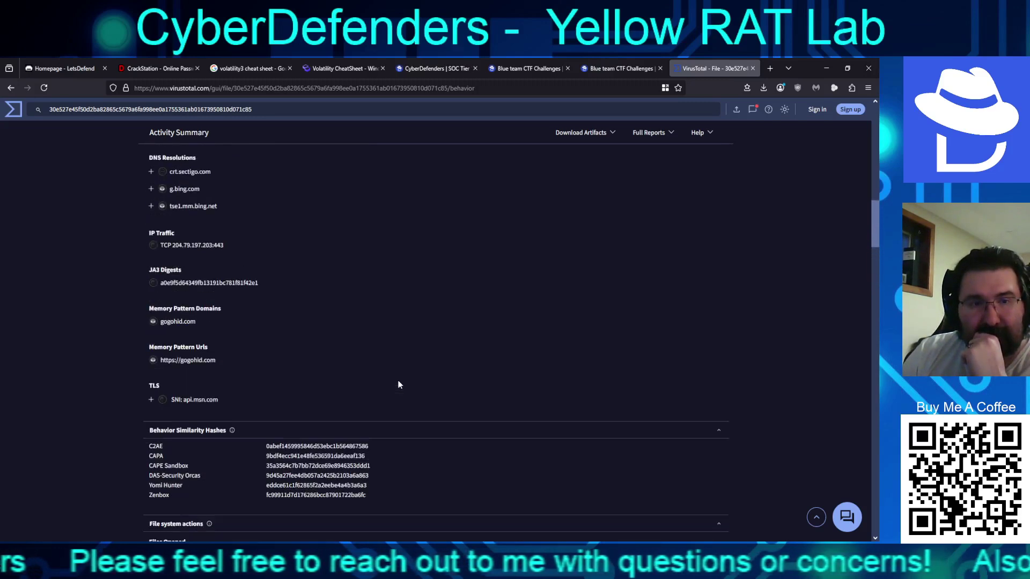
scroll(398, 385, "up", 1)
scroll(398, 385, "up", 9)
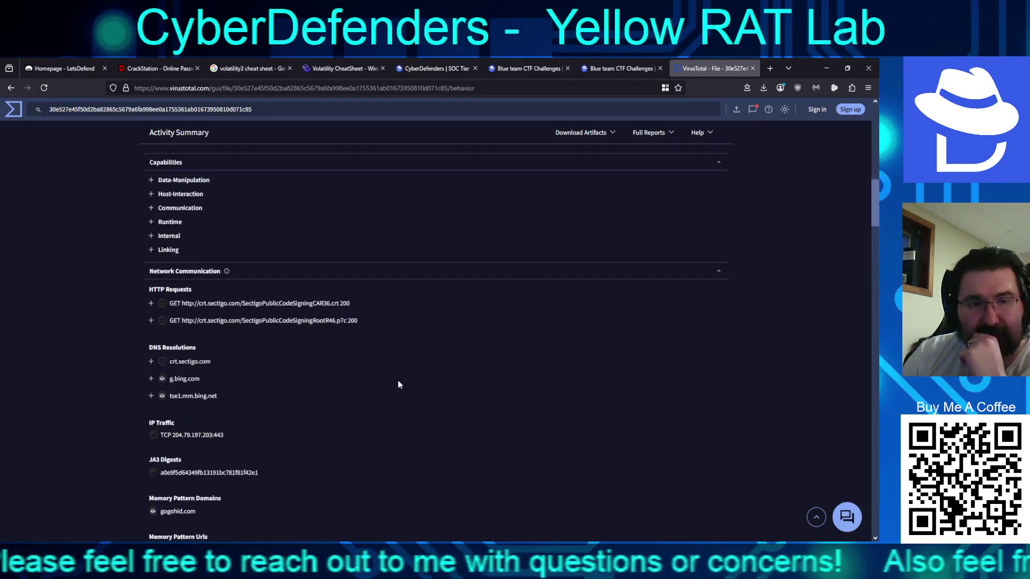
scroll(398, 385, "up", 3)
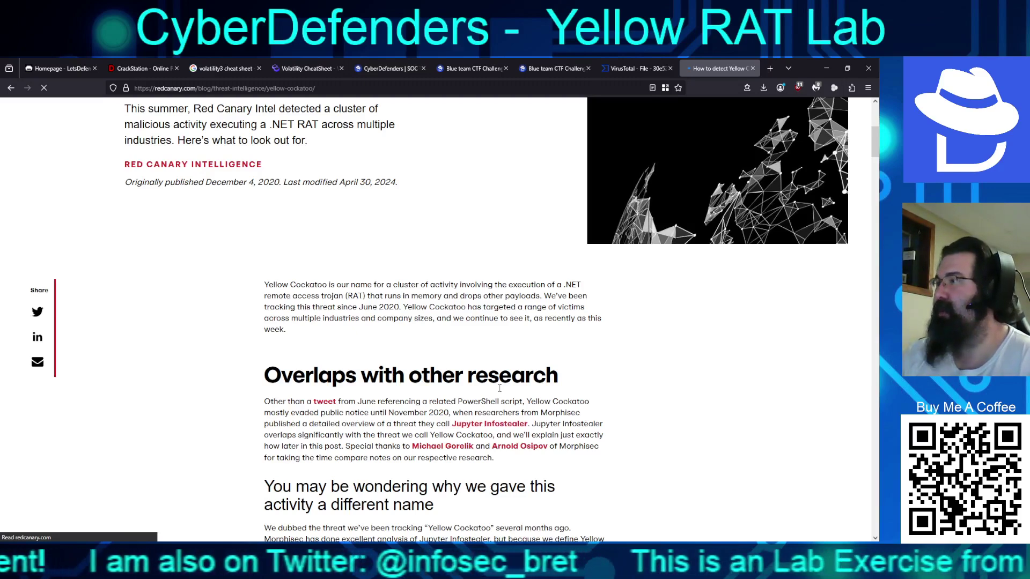
Look through Red Canary's Yellow Cockatoo article, including its appendix on Jupyter Infostealer, for the .dat file dropped in AppData
scroll(499, 387, "down", 5)
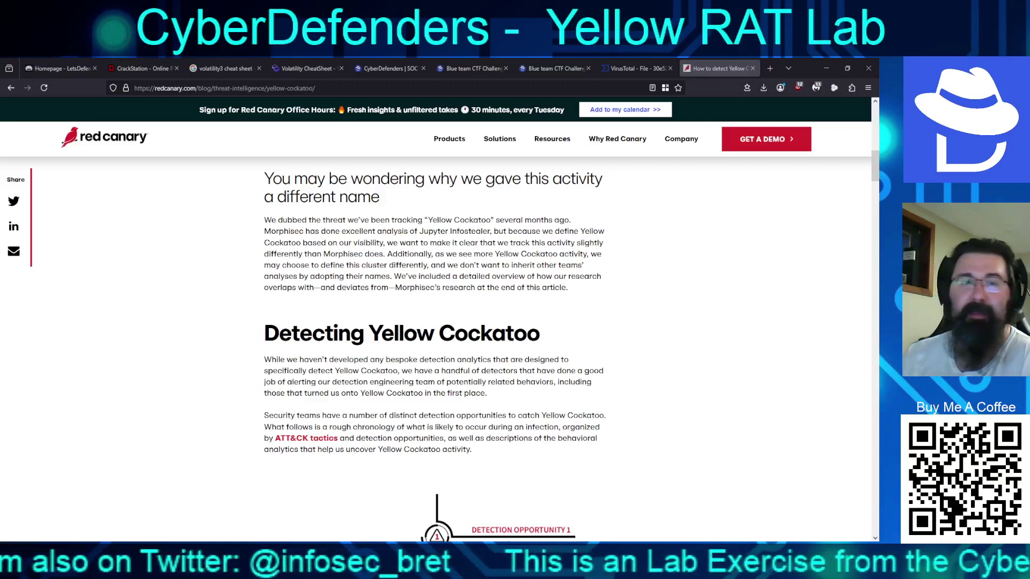
scroll(783, 281, "up", 10)
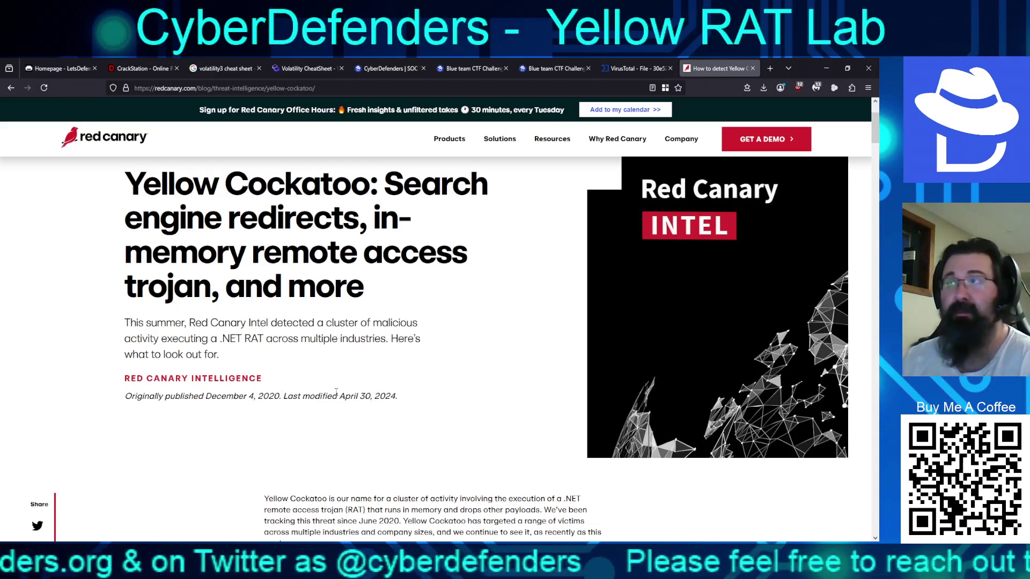
scroll(481, 387, "down", 10)
scroll(708, 393, "down", 5)
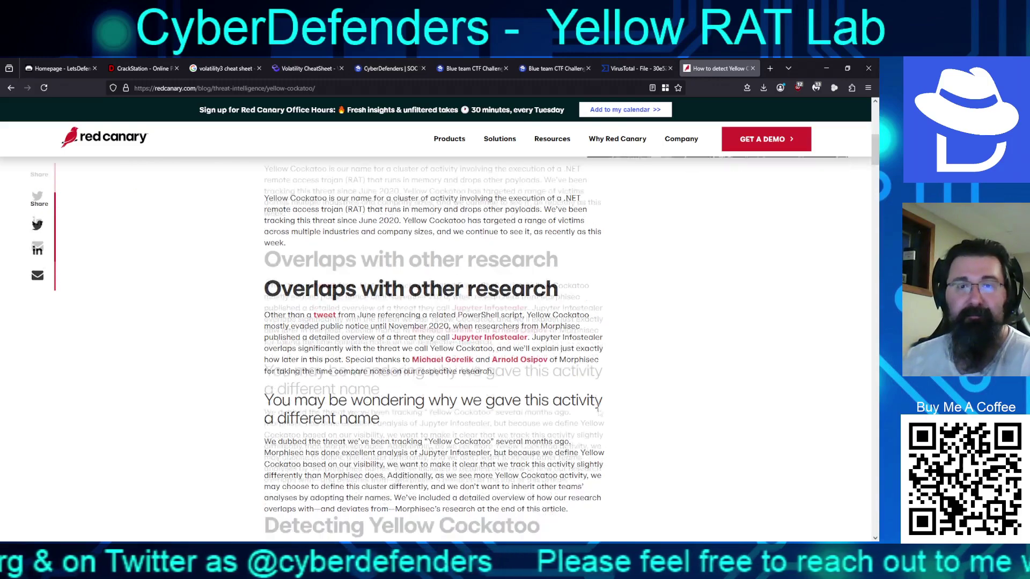
scroll(708, 393, "down", 15)
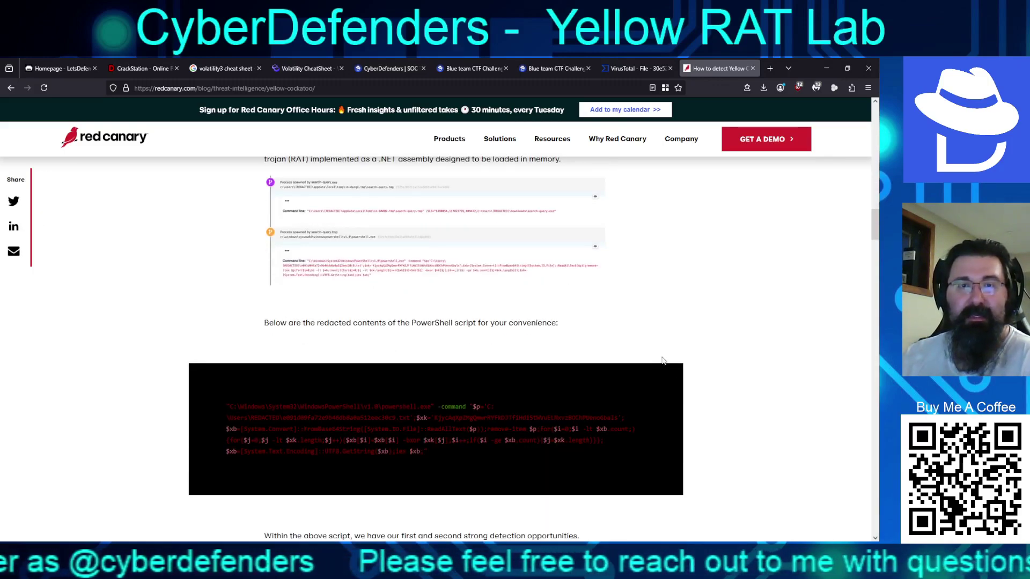
scroll(664, 370, "down", 8)
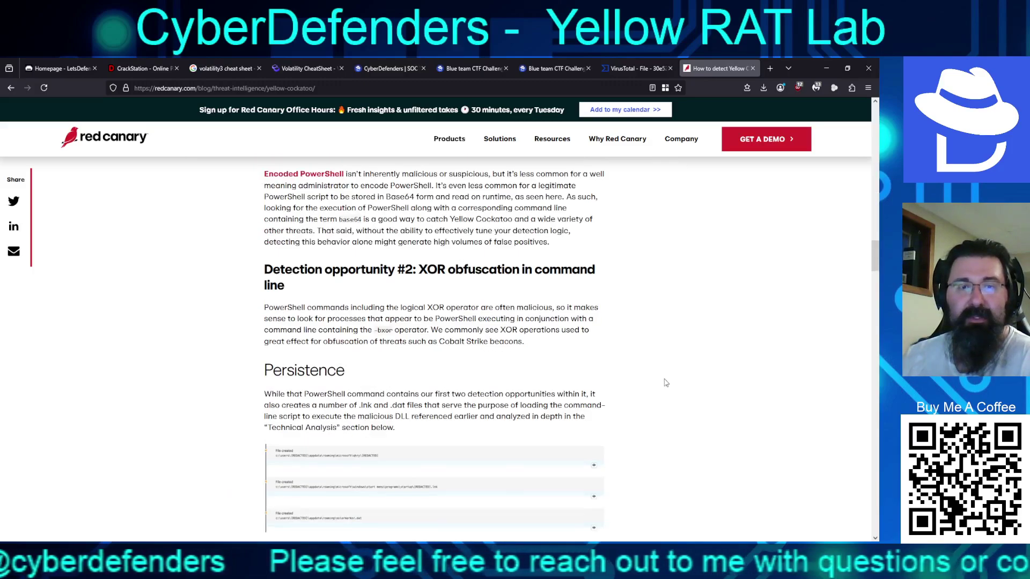
scroll(663, 383, "down", 10)
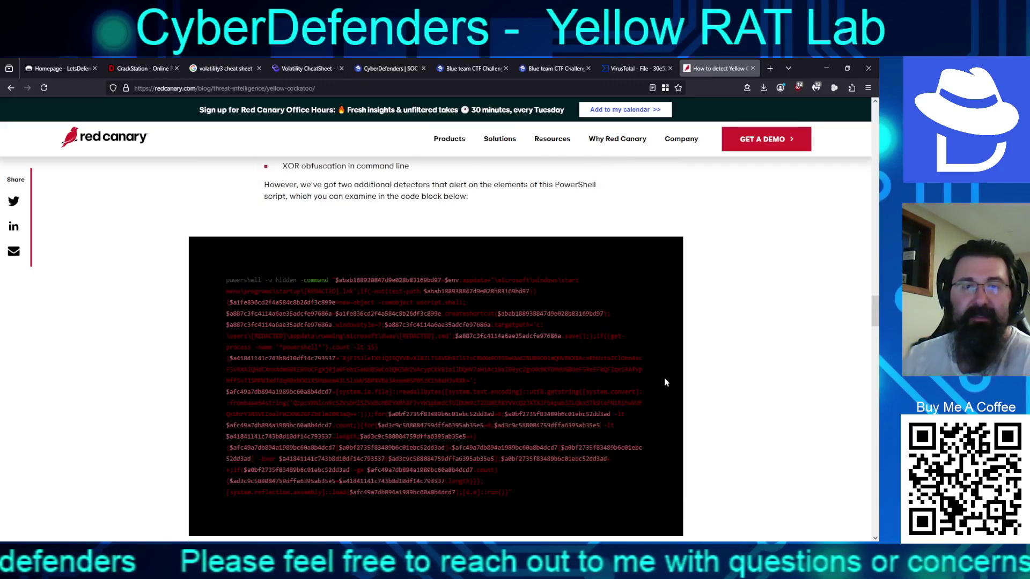
scroll(664, 382, "down", 6)
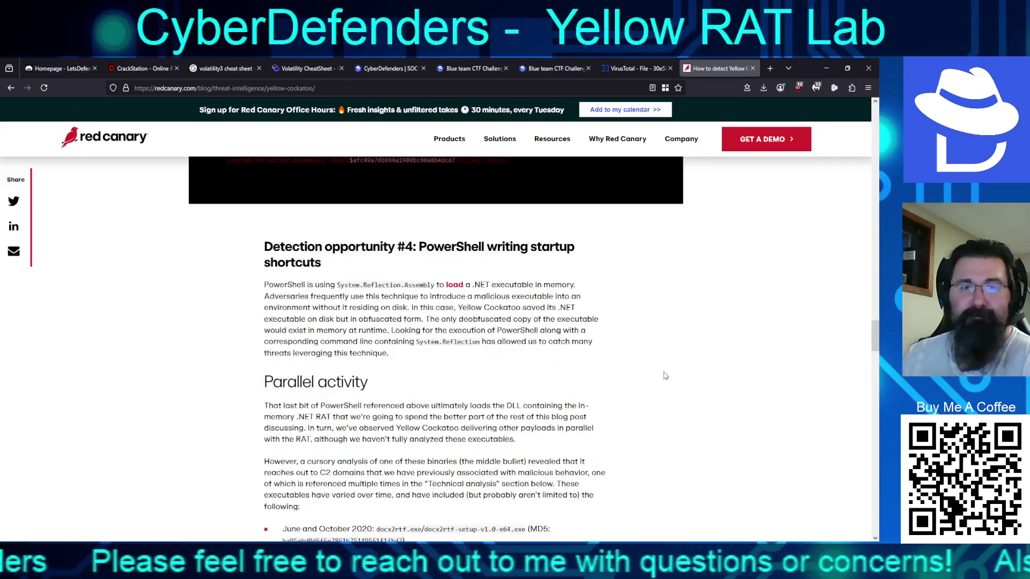
scroll(661, 363, "down", 6)
scroll(661, 363, "down", 20)
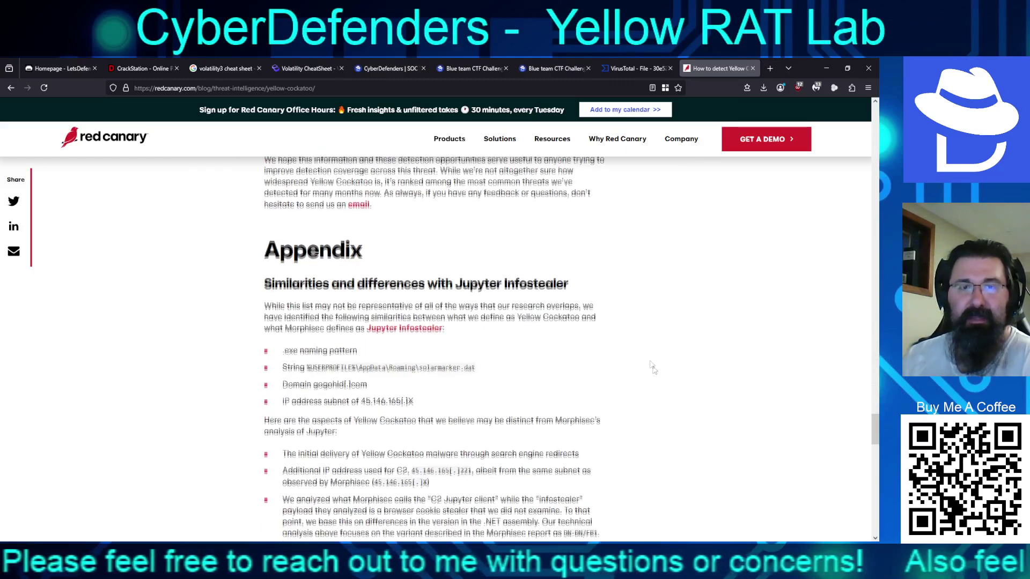
scroll(652, 372, "up", 10)
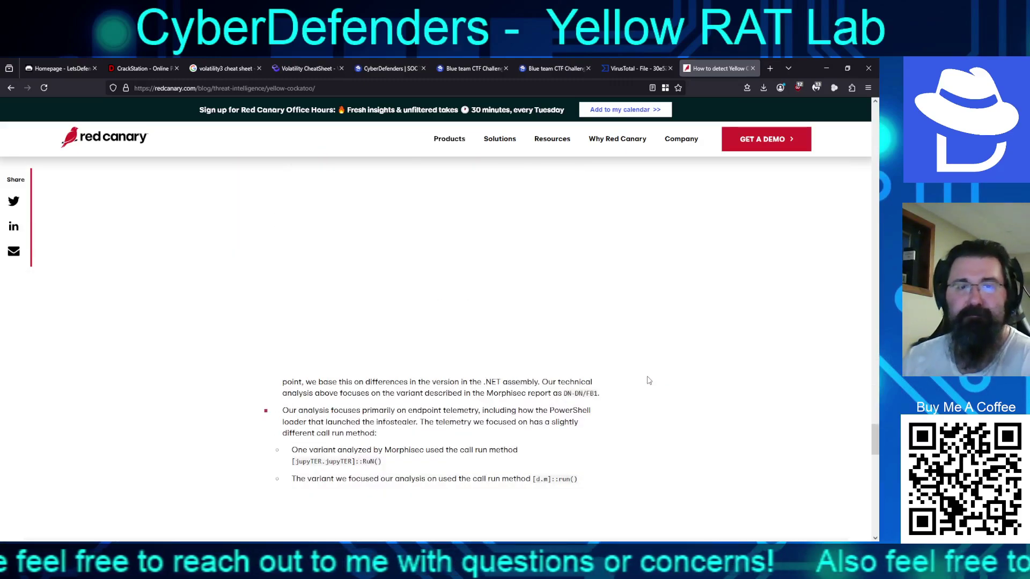
scroll(636, 394, "up", 1)
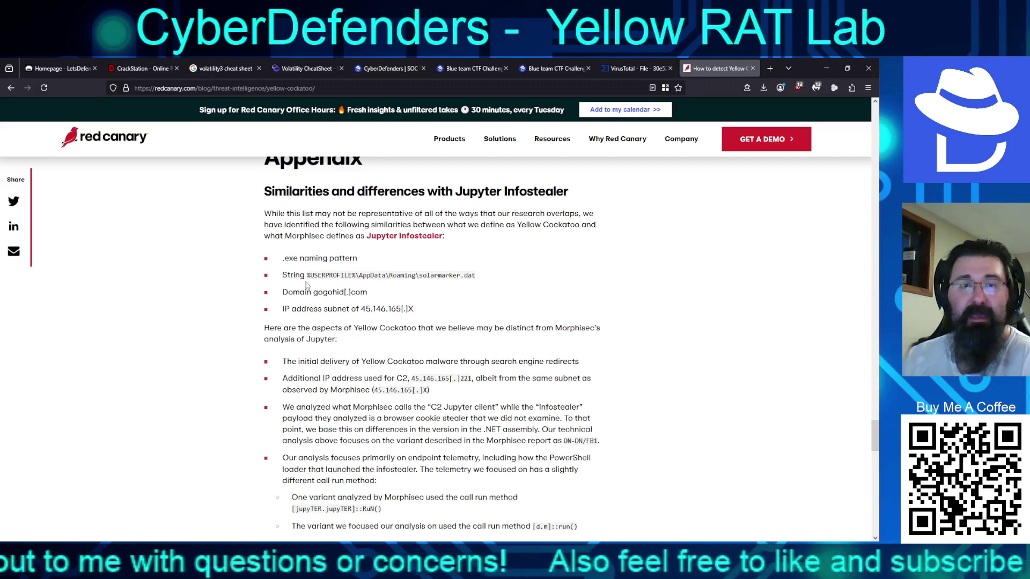
Copy solarmarker.dat from the article's appendix and submit it as the Q5 answer on CyberDefenders
left_click_drag(476, 276, 419, 277)
key("ctrl+c")
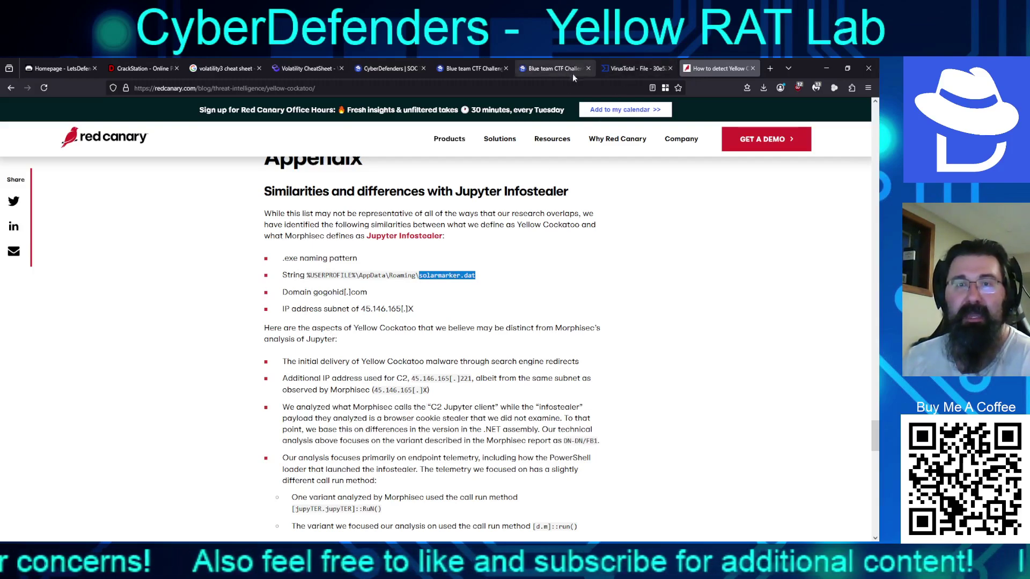
left_click(558, 69)
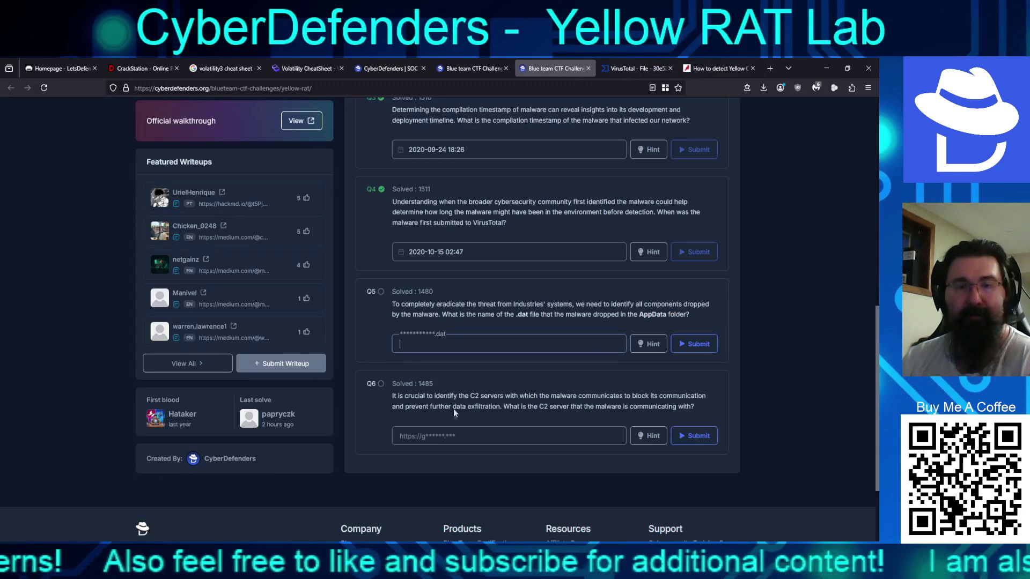
key("ctrl+v")
key("Return")
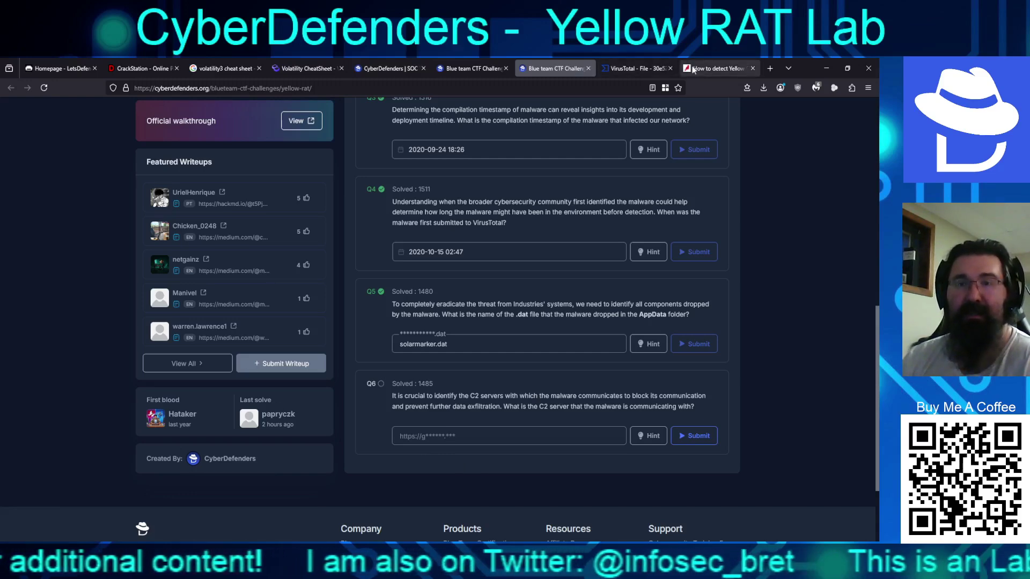
left_click(719, 68)
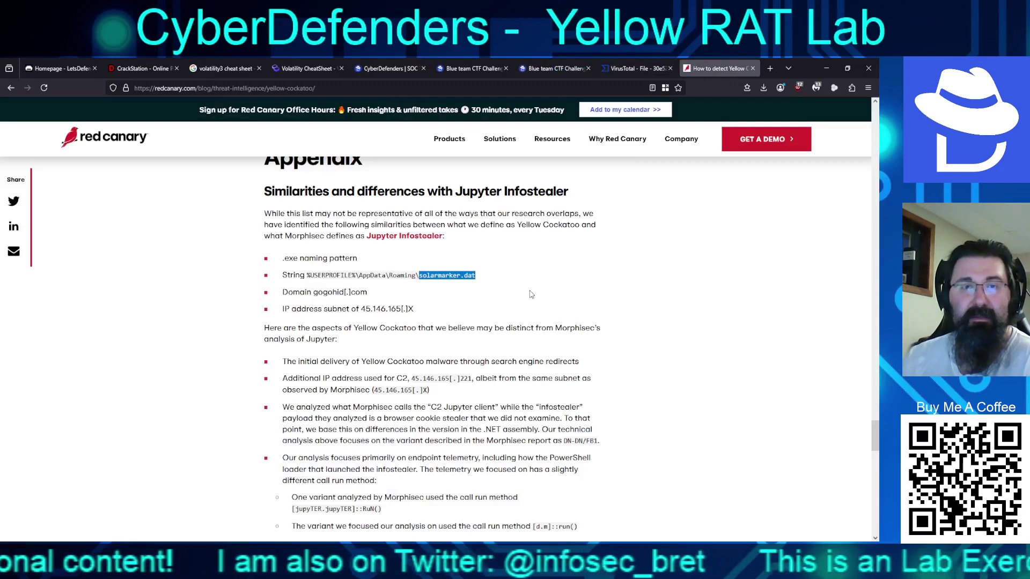
left_click_drag(314, 293, 366, 293)
key("ctrl+c")
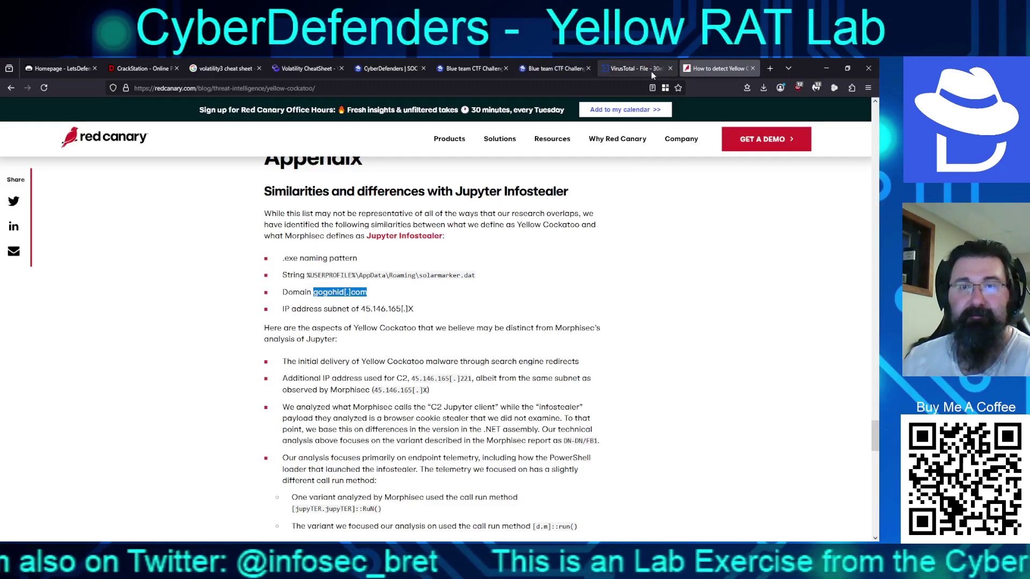
left_click(564, 71)
left_click(512, 437)
type("https://")
key("ctrl+v")
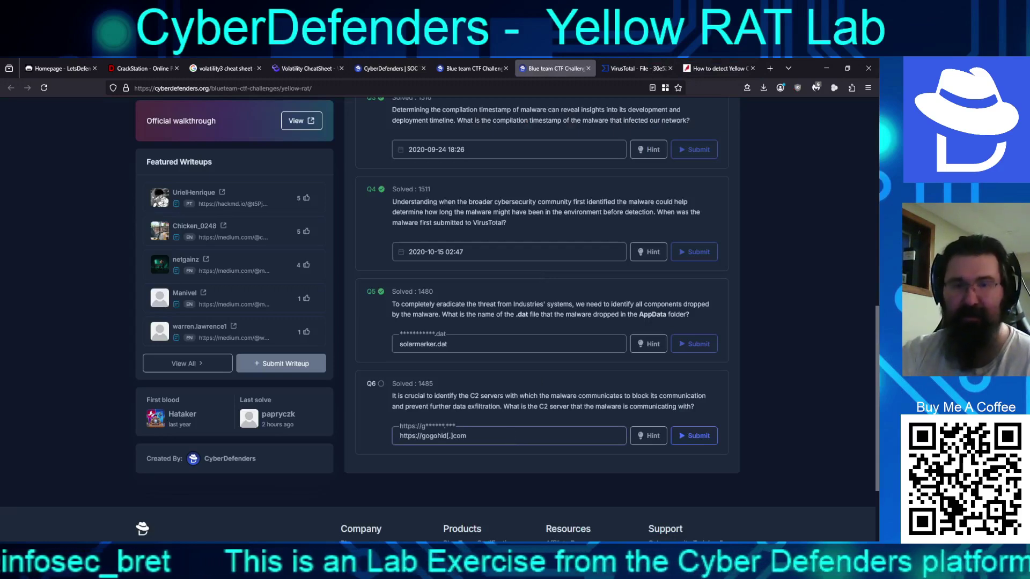
key("BackSpace")
key("Left")
key("BackSpace")
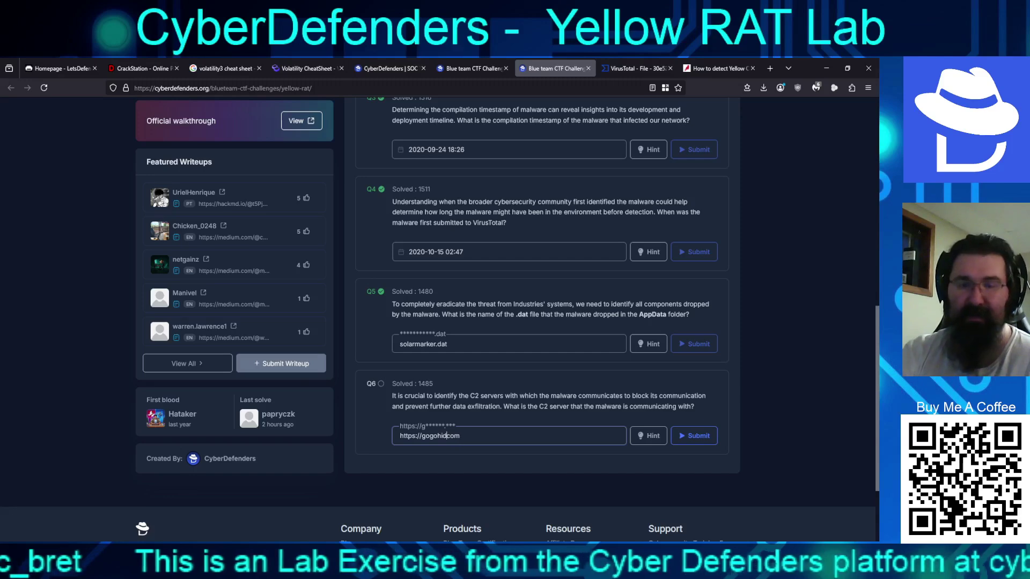
left_click(694, 435)
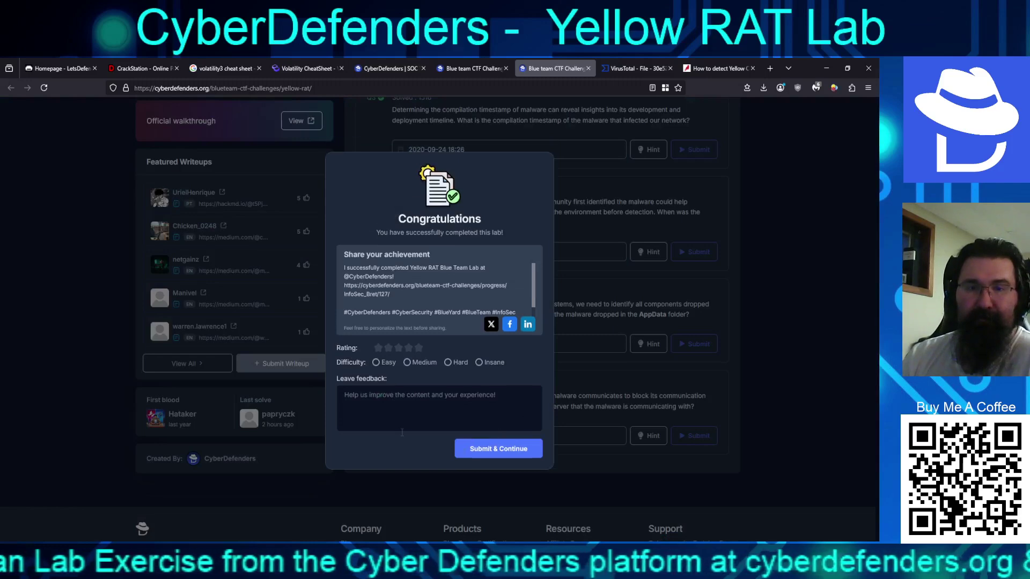
Submit lab feedback with Easy difficulty and a five-star rating, and dismiss the suggestion to continue with the next lab
left_click(375, 371)
left_click(418, 356)
left_click(503, 466)
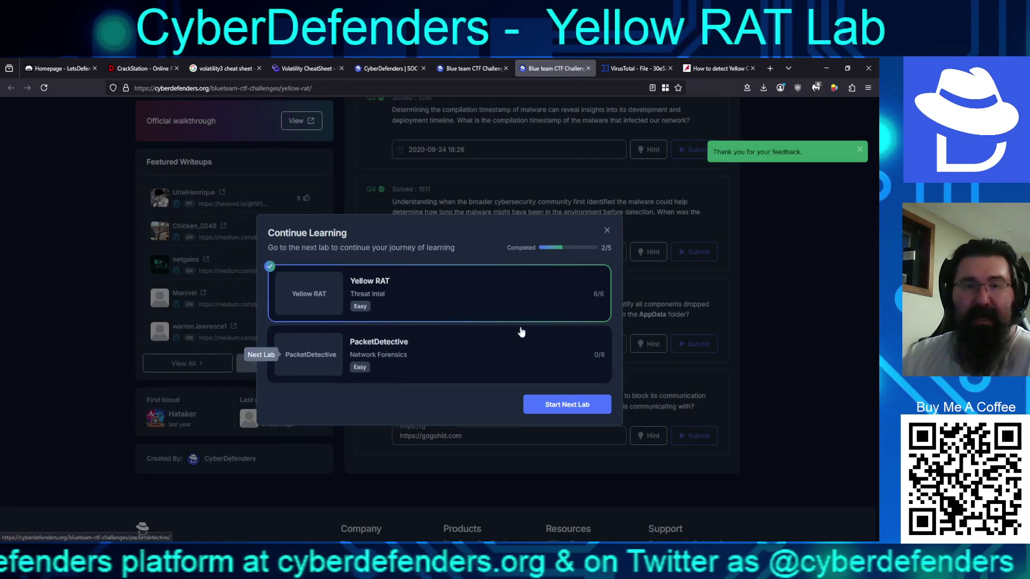
left_click(606, 230)
scroll(422, 278, "up", 2)
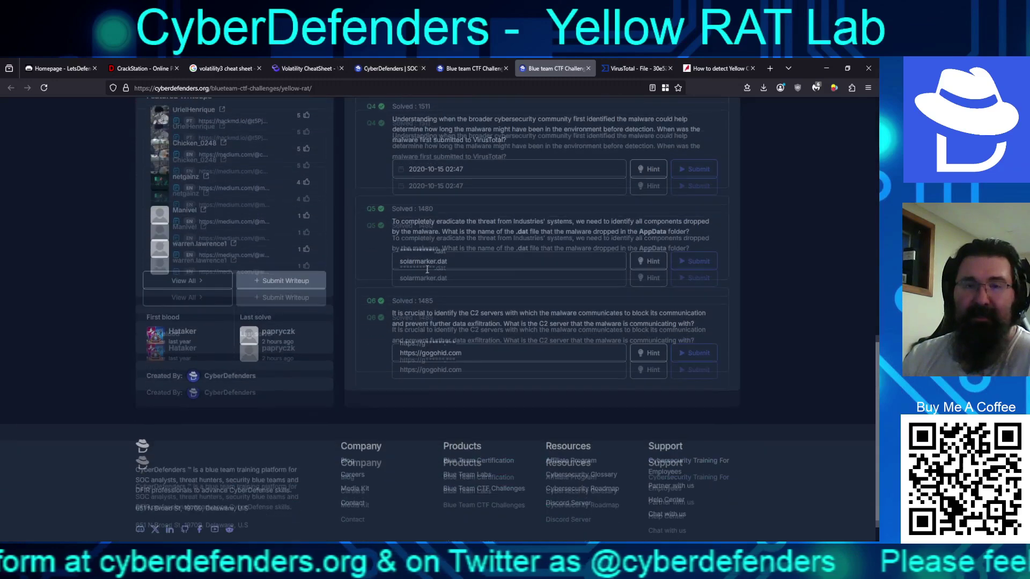
Open the Yellow RAT Lab's official walkthrough and read through its introduction and the explanations for Q1 to Q5
left_click(295, 215)
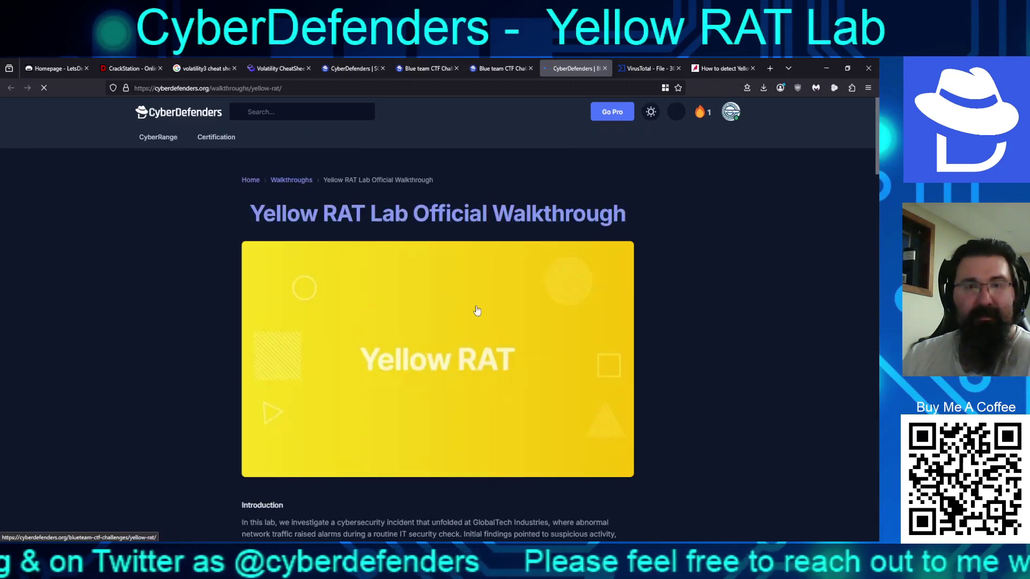
scroll(697, 289, "down", 4)
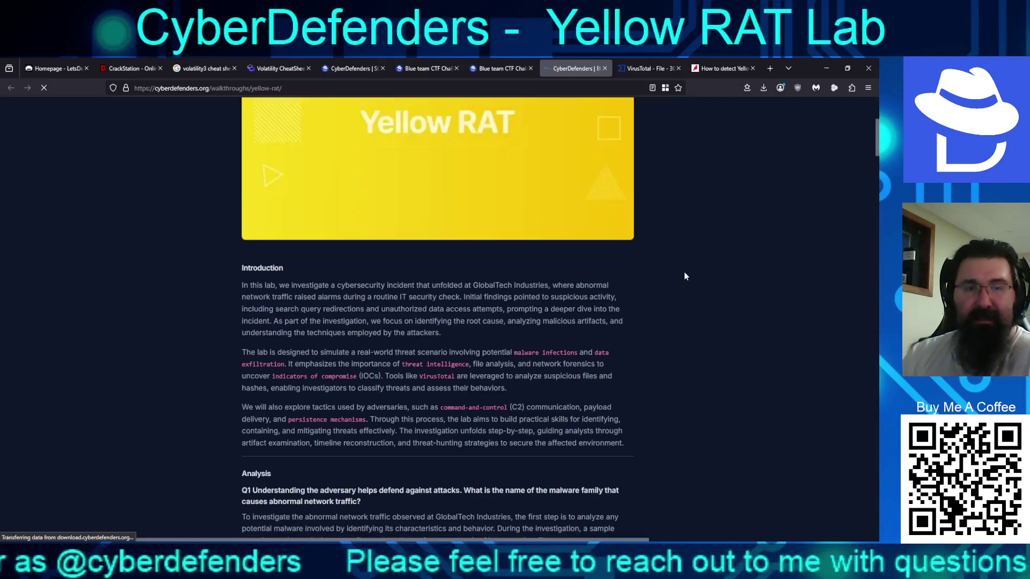
scroll(685, 282, "down", 4)
scroll(697, 310, "down", 3)
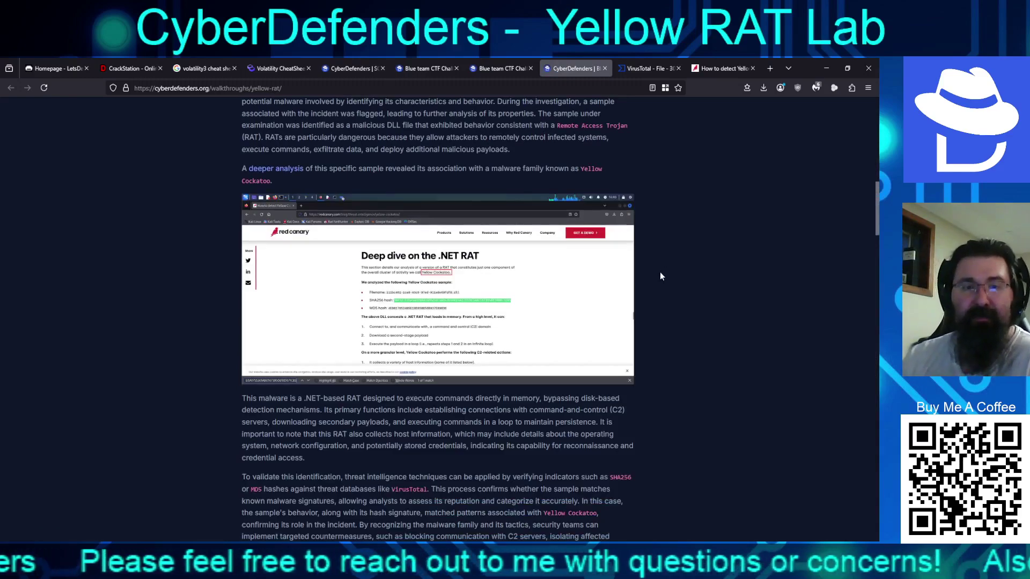
scroll(670, 268, "down", 3)
scroll(684, 267, "down", 2)
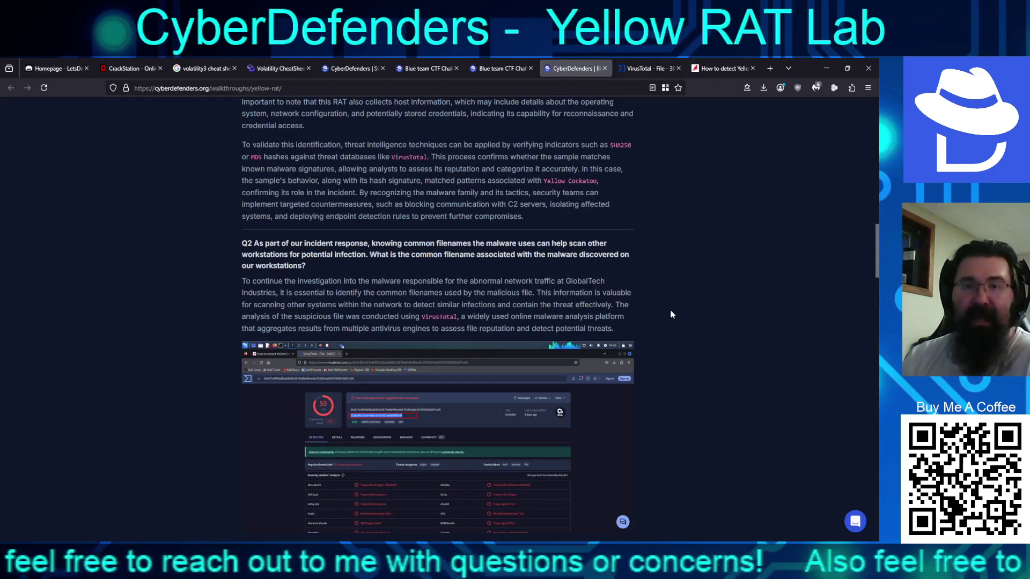
scroll(660, 305, "down", 2)
scroll(681, 302, "down", 3)
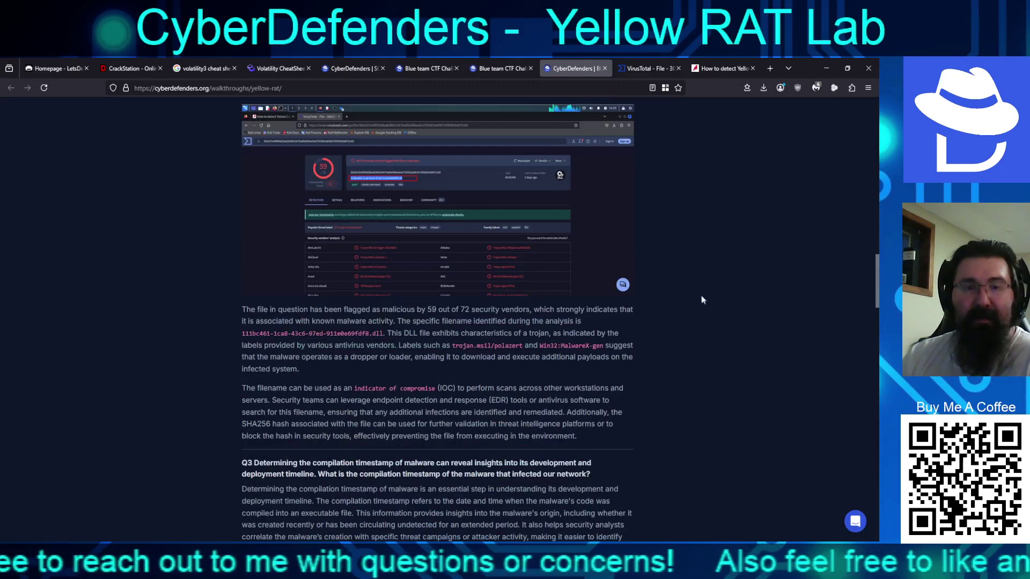
scroll(683, 304, "down", 3)
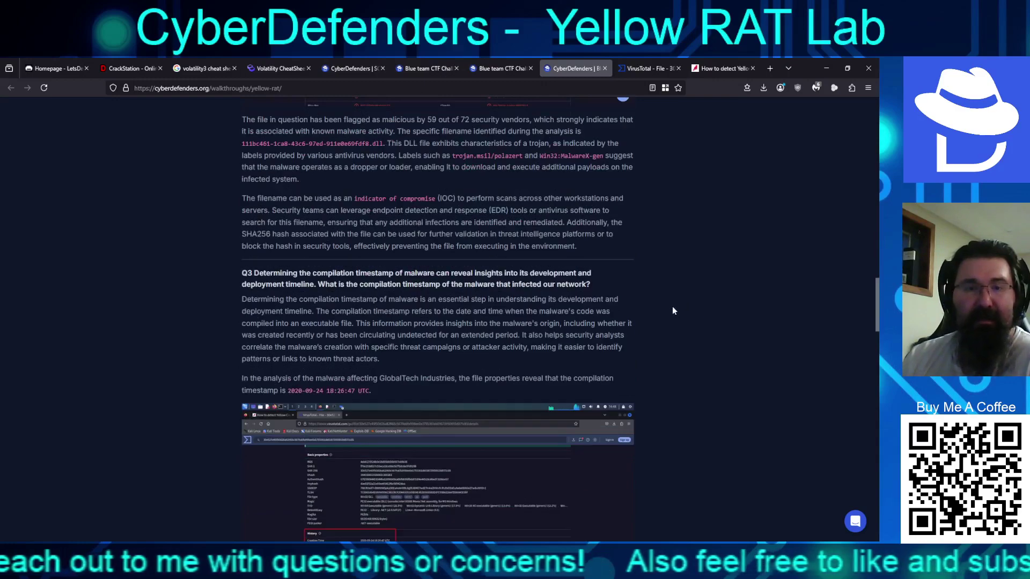
scroll(668, 308, "down", 2)
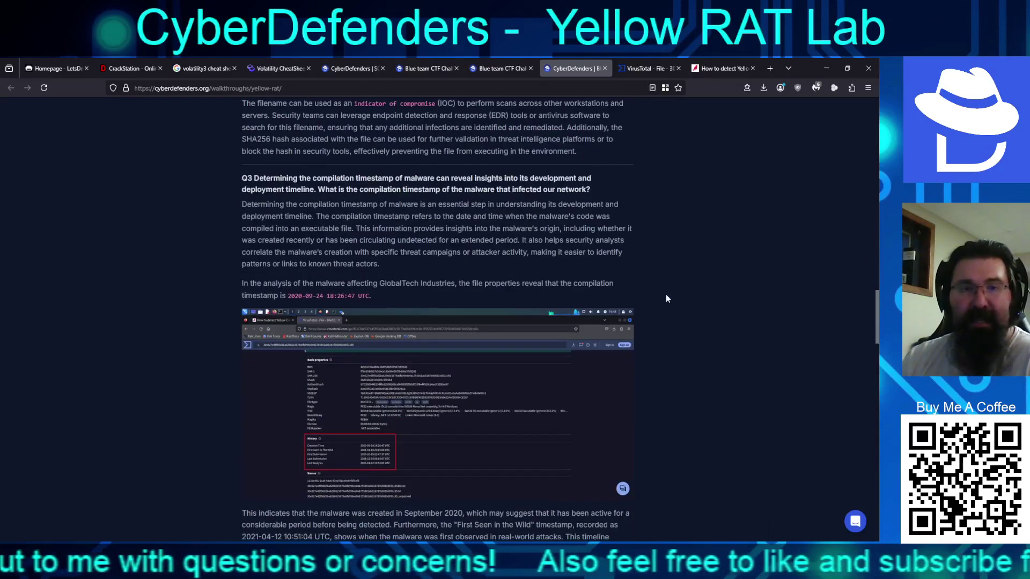
scroll(669, 289, "down", 9)
scroll(673, 280, "down", 5)
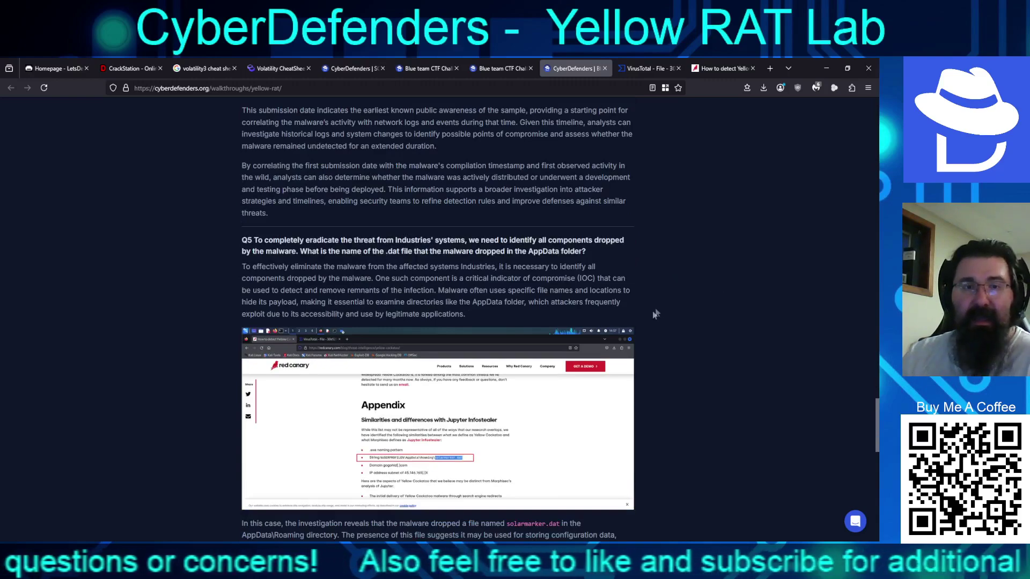
scroll(652, 311, "down", 4)
scroll(649, 345, "up", 5)
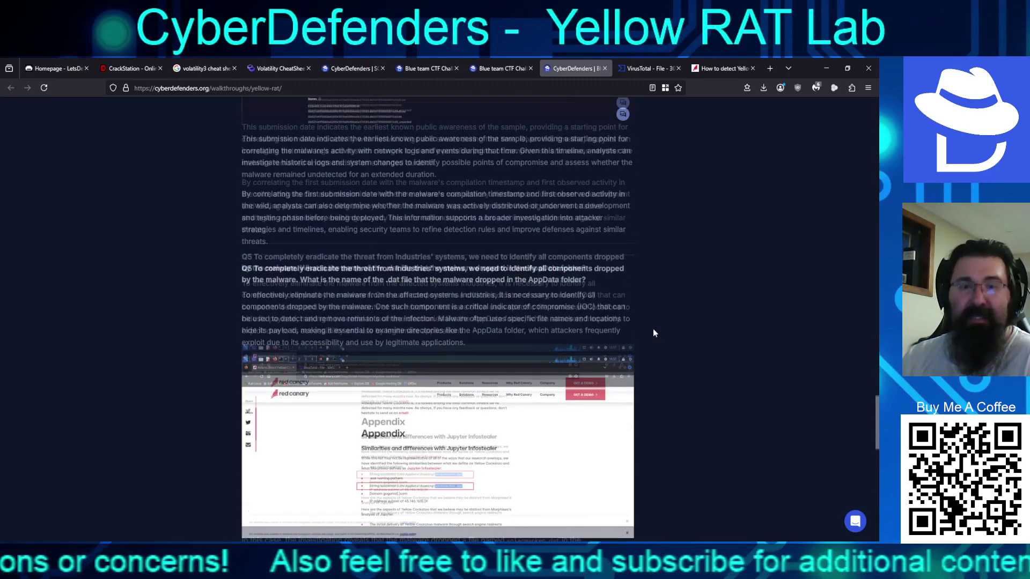
Examine the walkthrough's Q6 explanation, highlight the C2 subnet 45.146.165.X, and close the walkthrough to review the submitted lab answers
scroll(629, 335, "down", 15)
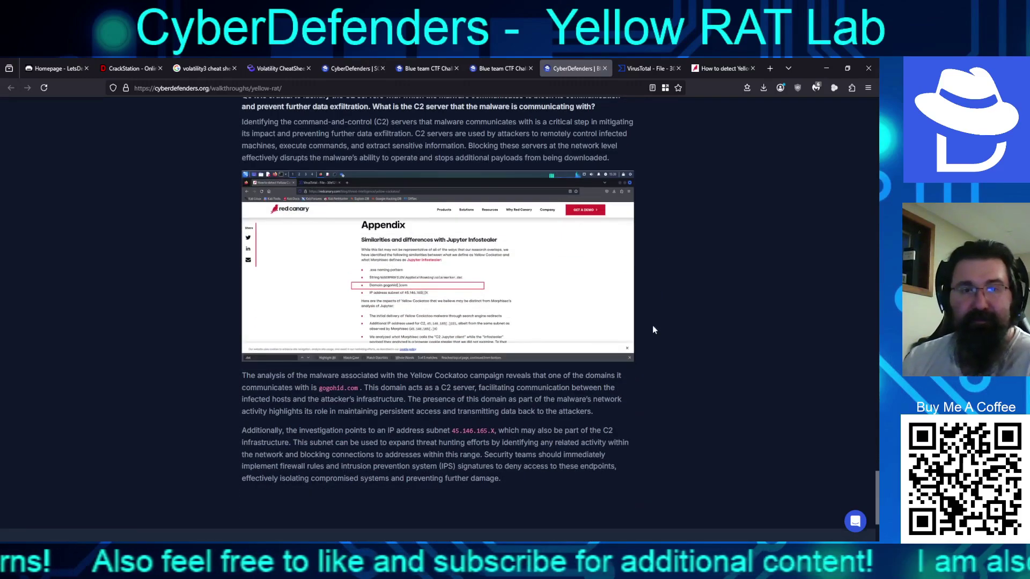
scroll(651, 328, "down", 3)
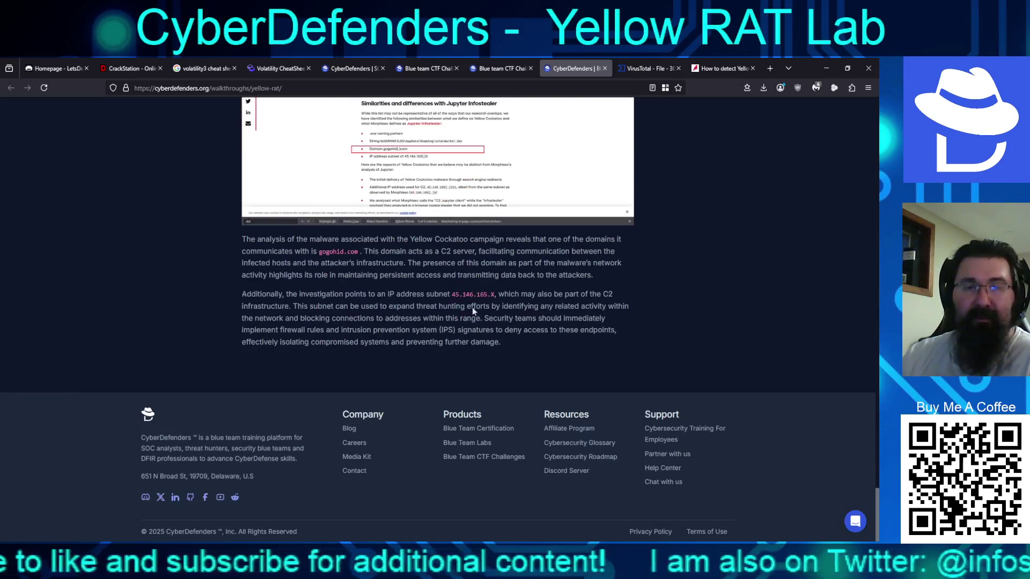
left_click_drag(450, 294, 534, 293)
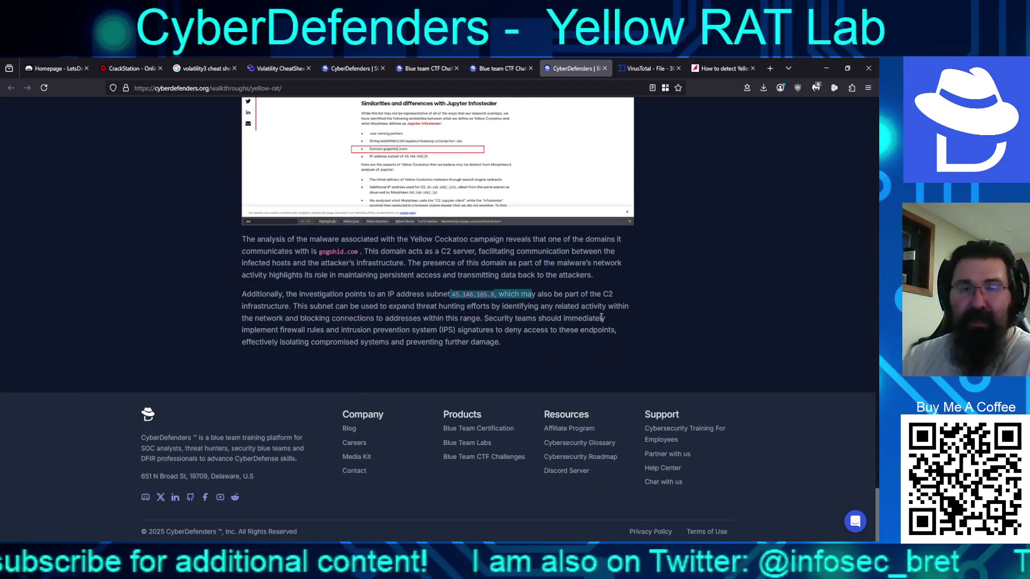
left_click(604, 69)
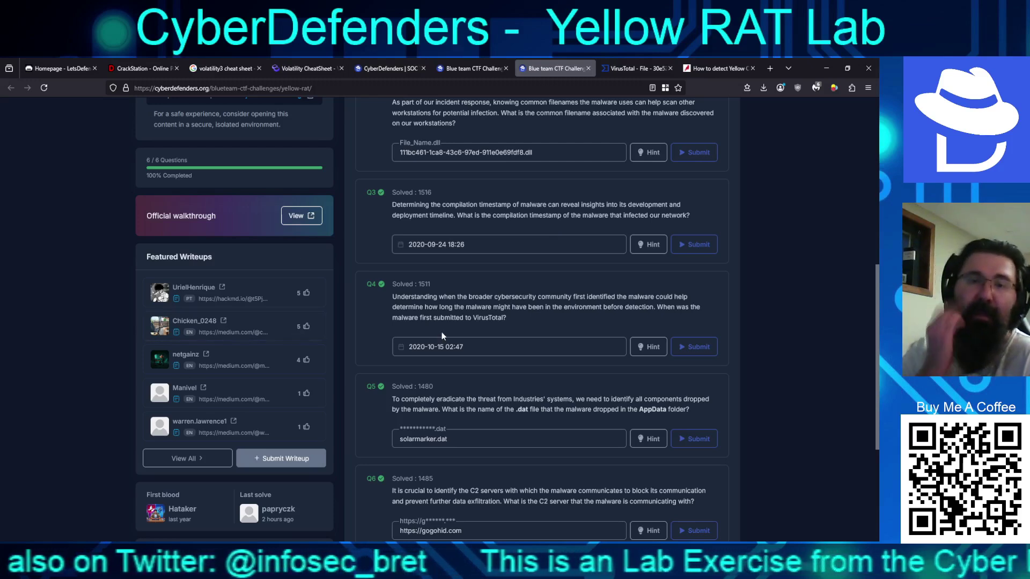
scroll(458, 375, "up", 7)
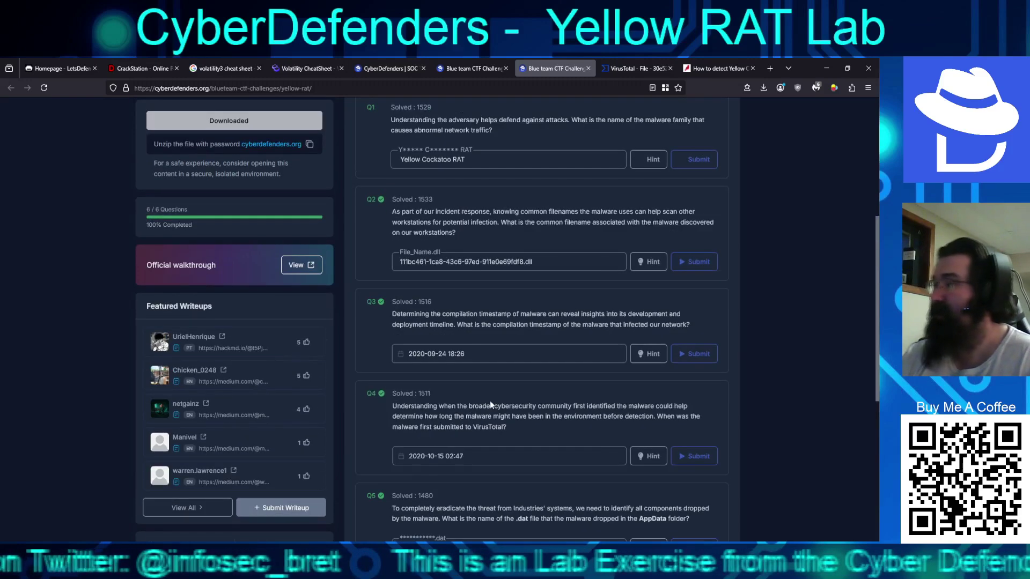